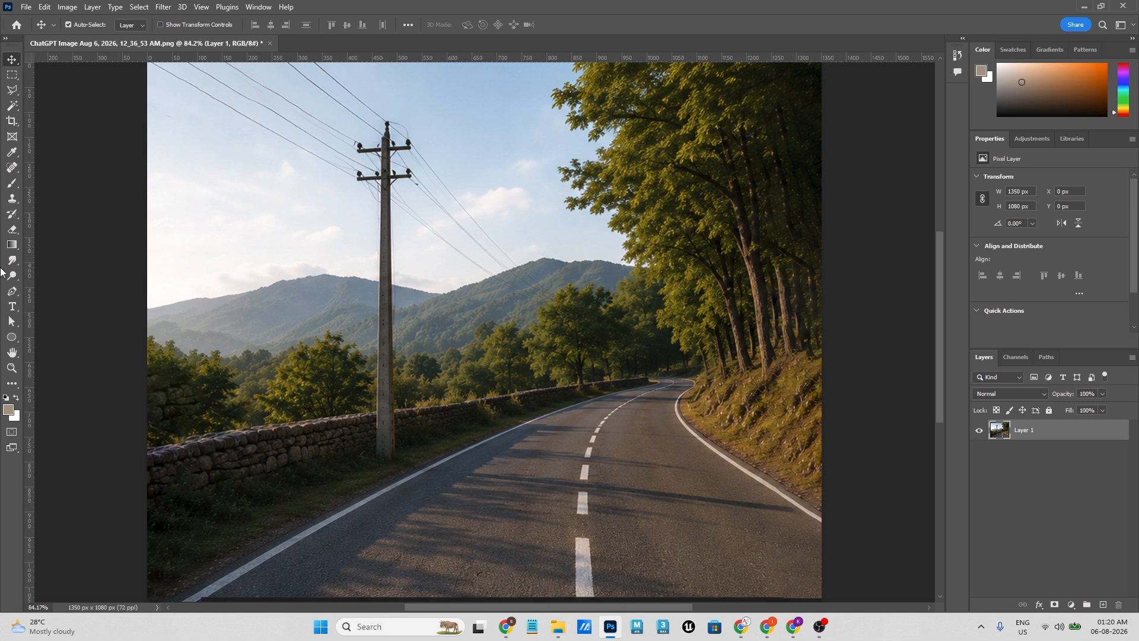
# Step: Activate the Patch tool and set its patch mode to Normal
pyautogui.click(11, 171)
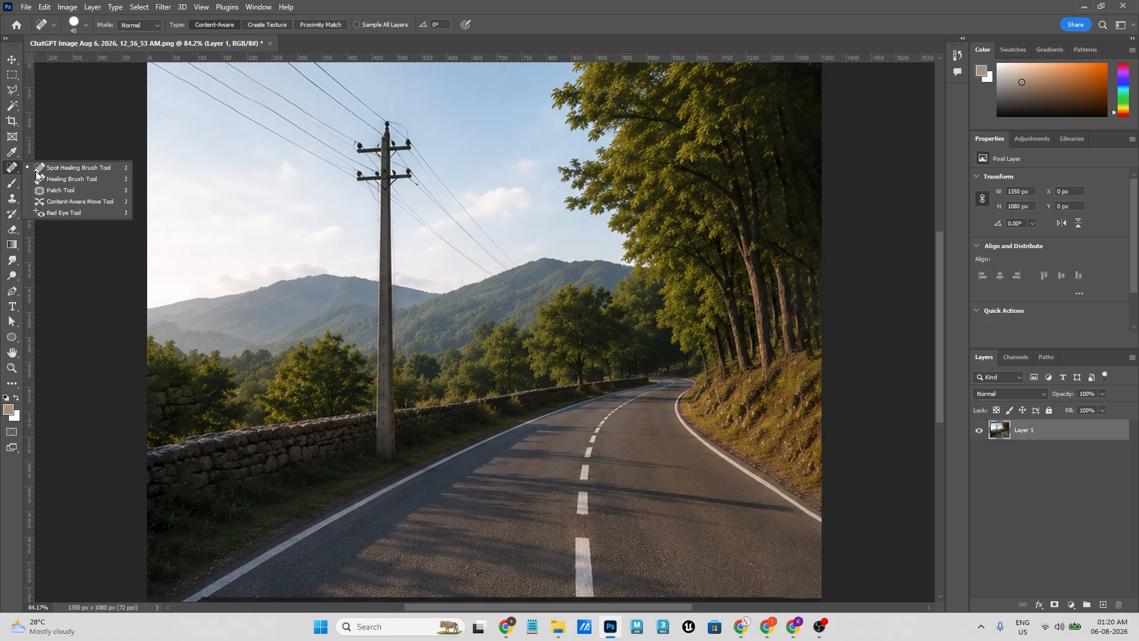
pyautogui.click(57, 191)
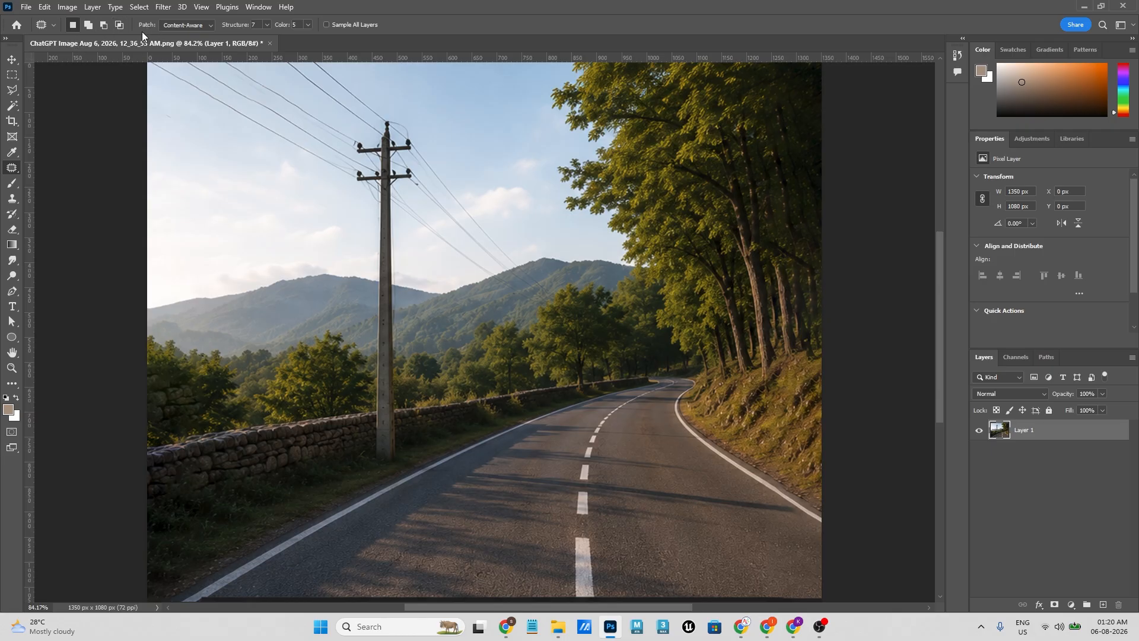
pyautogui.click(181, 26)
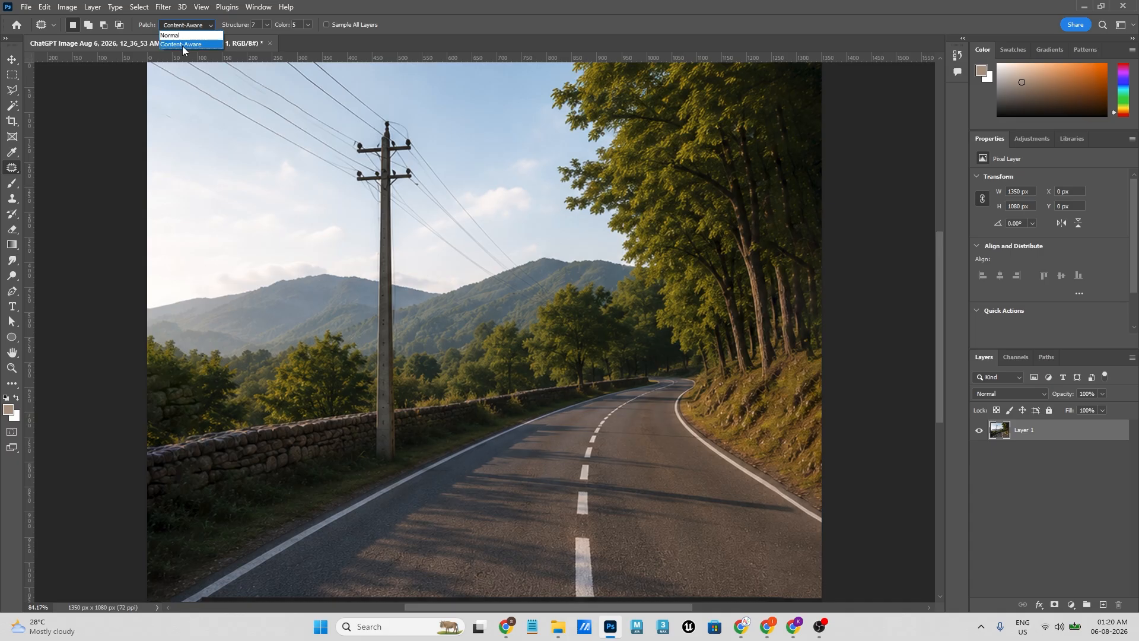
pyautogui.click(183, 36)
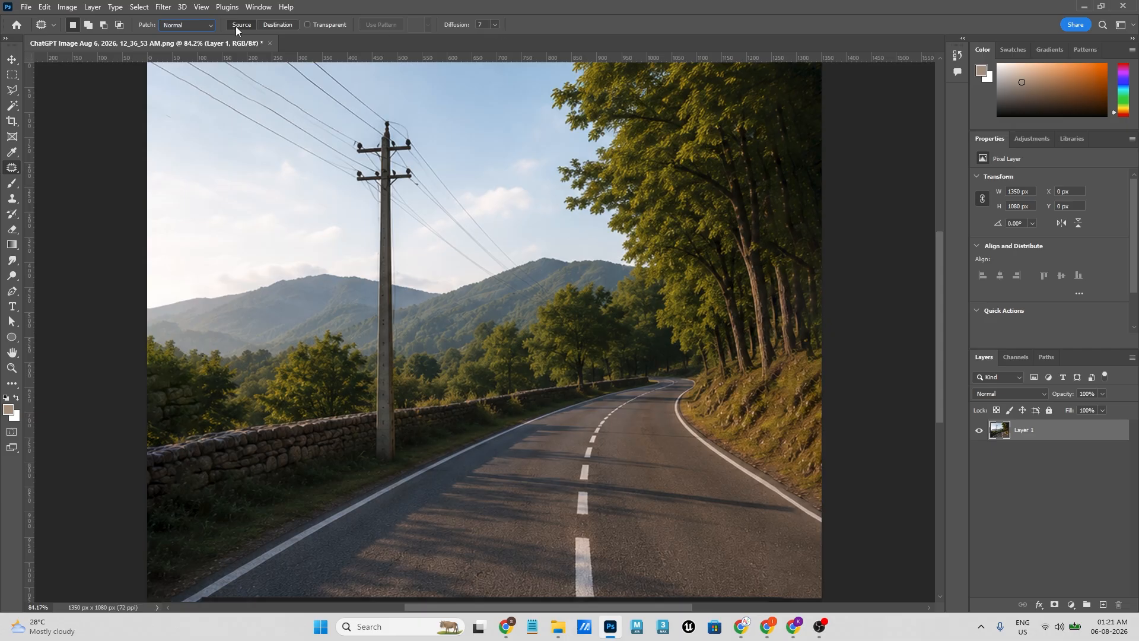
# Step: Switch the patch mode to Content-Aware to compare its settings, and return it to Normal
pyautogui.click(190, 25)
pyautogui.click(187, 46)
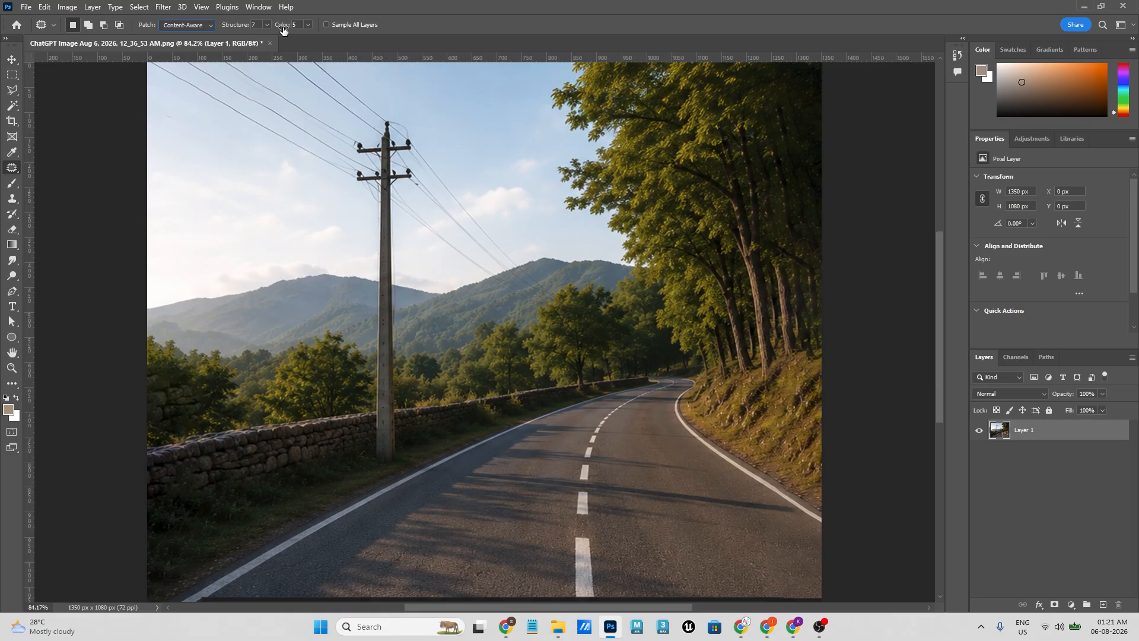
pyautogui.click(190, 26)
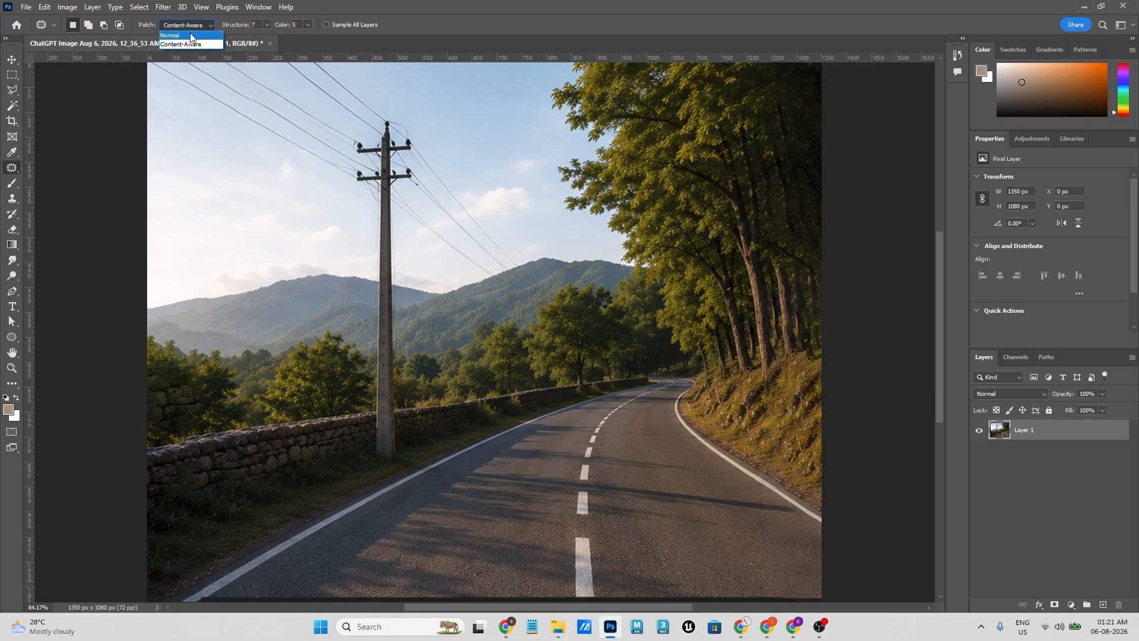
pyautogui.click(191, 36)
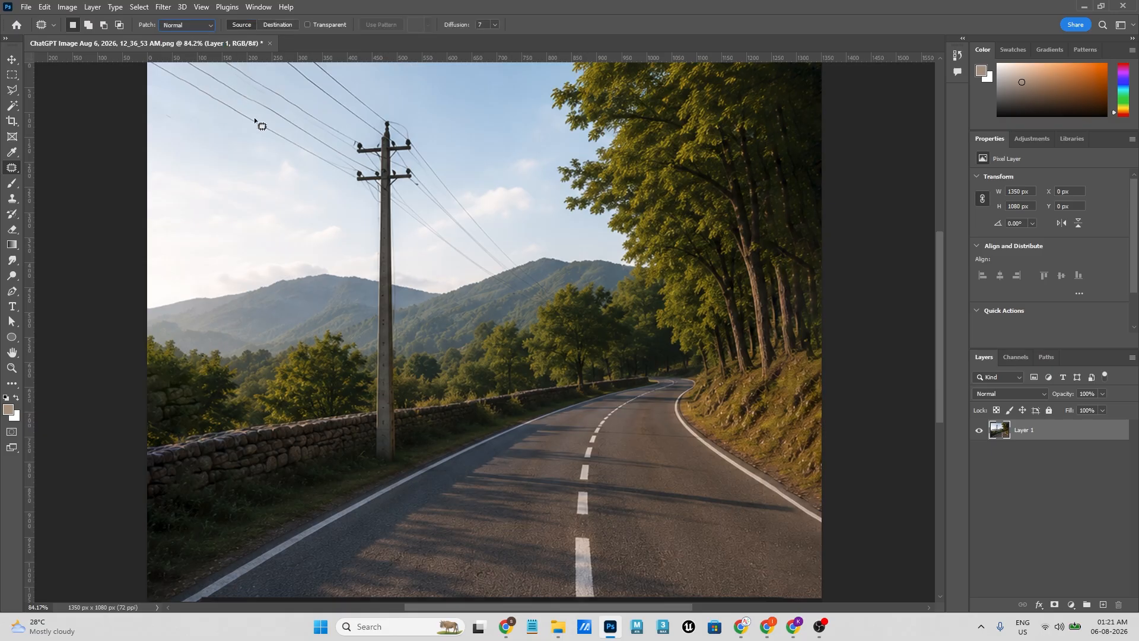
pyautogui.moveTo(349, 228); pyautogui.dragTo(384, 282)
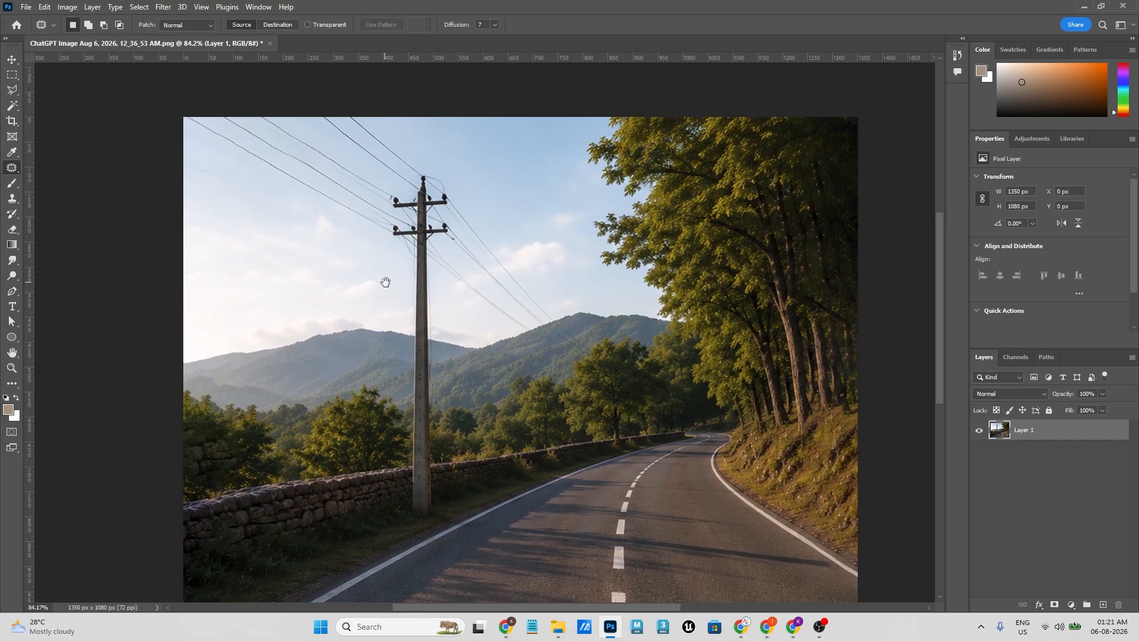
pyautogui.scroll(2, 374, 263)
pyautogui.scroll(-4, 382, 266)
pyautogui.scroll(-1, 472, 323)
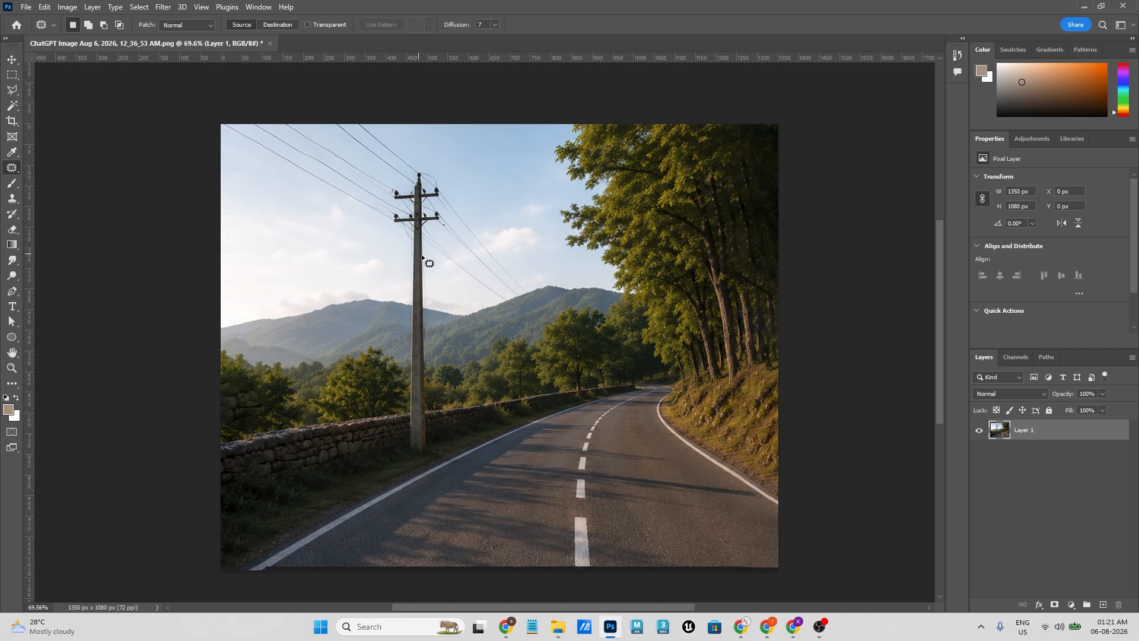
pyautogui.scroll(5, 450, 259)
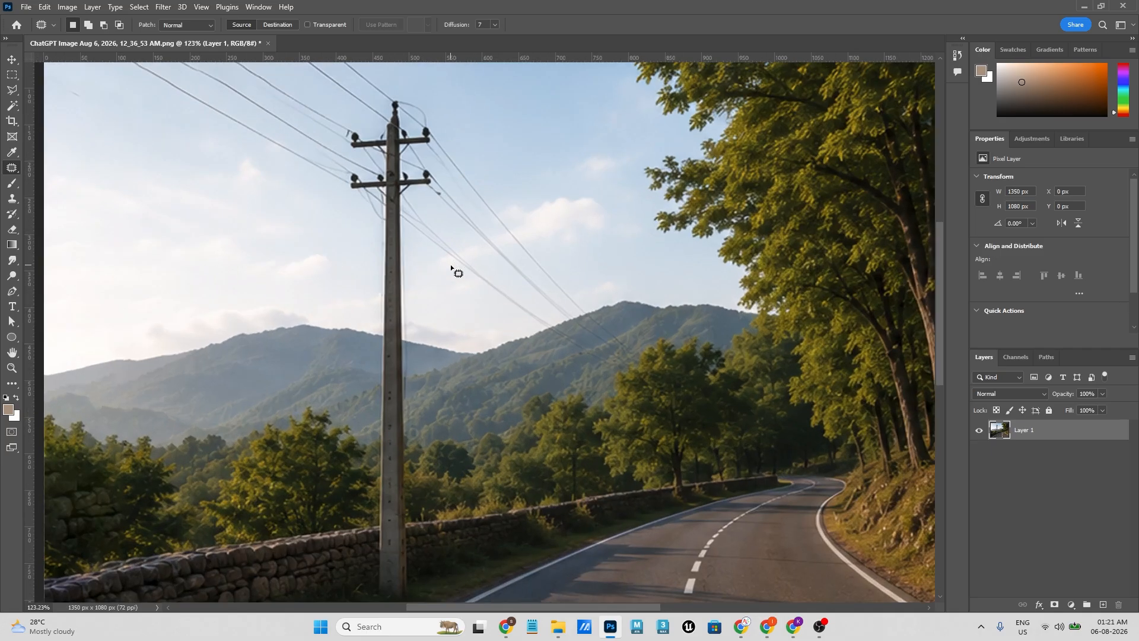
pyautogui.scroll(-3, 692, 350)
pyautogui.scroll(1, 692, 350)
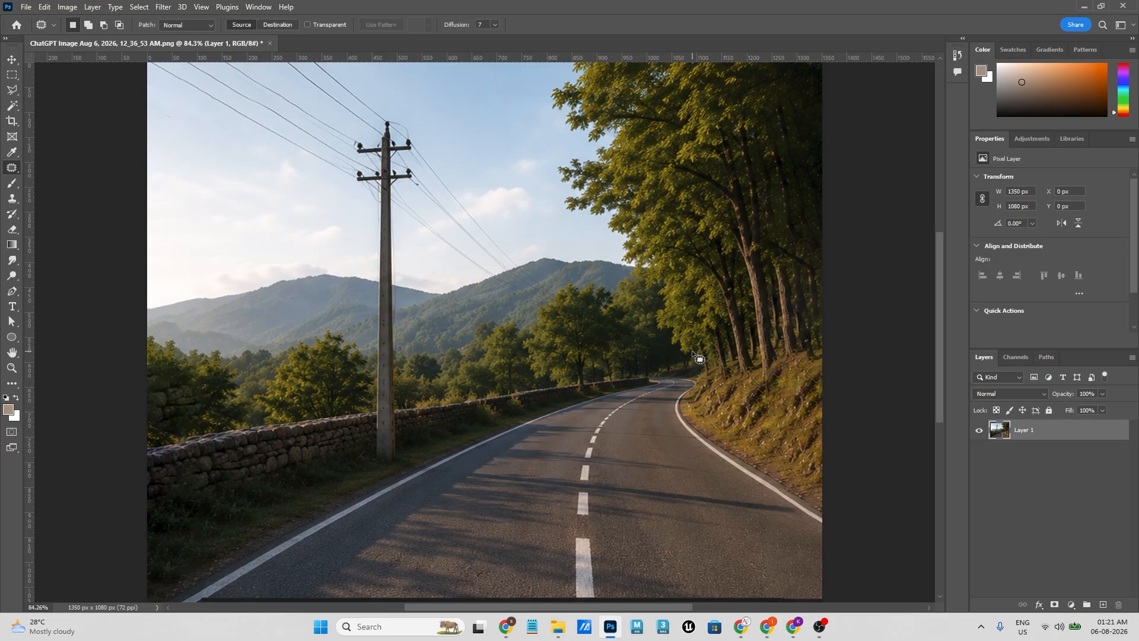
# Step: Duplicate Layer 1 and hide the original layer beneath the copy
pyautogui.hotkey('ctrl', 'j')
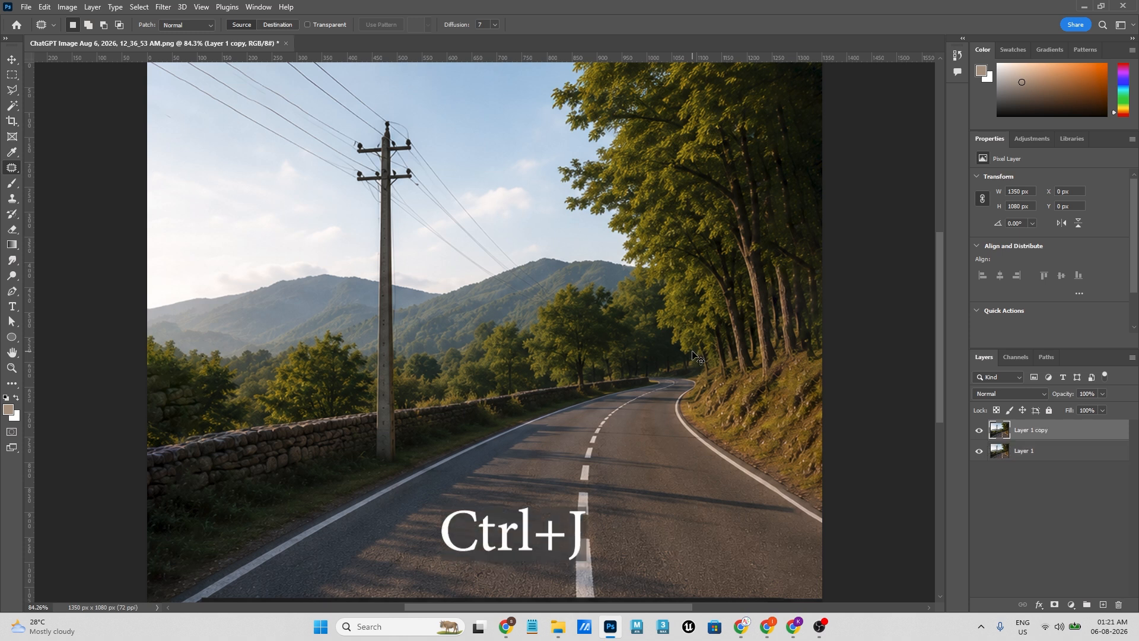
pyautogui.click(979, 451)
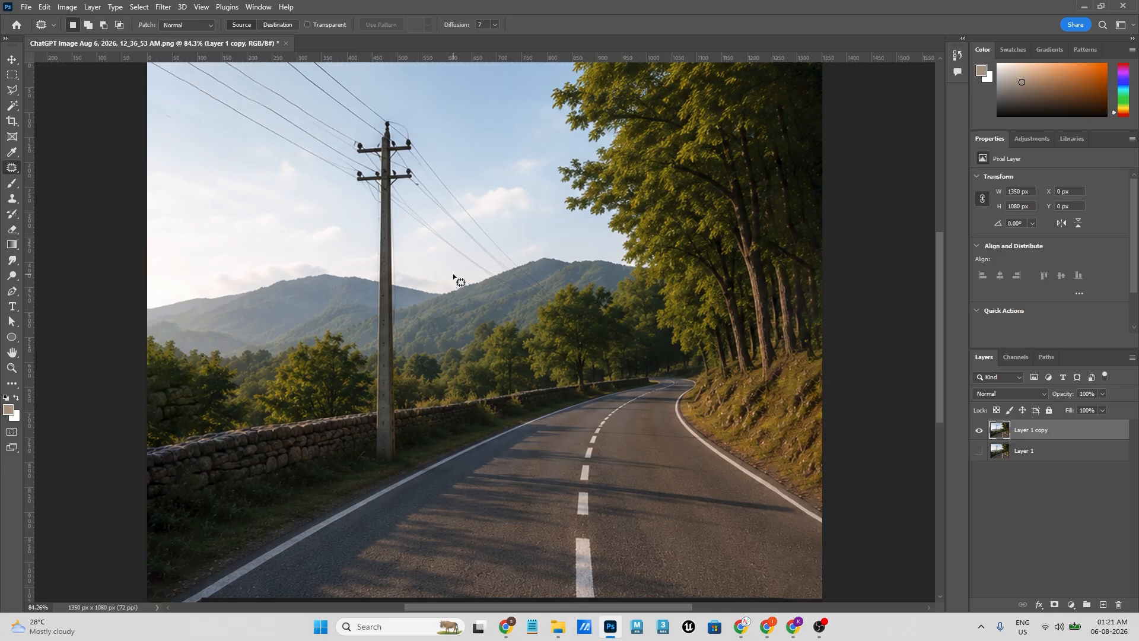
# Step: Outline the utility pole's crossarms, about 169 by 183 px, patch them from the clear sky near the image's left edge, and deselect
pyautogui.scroll(2, 457, 278)
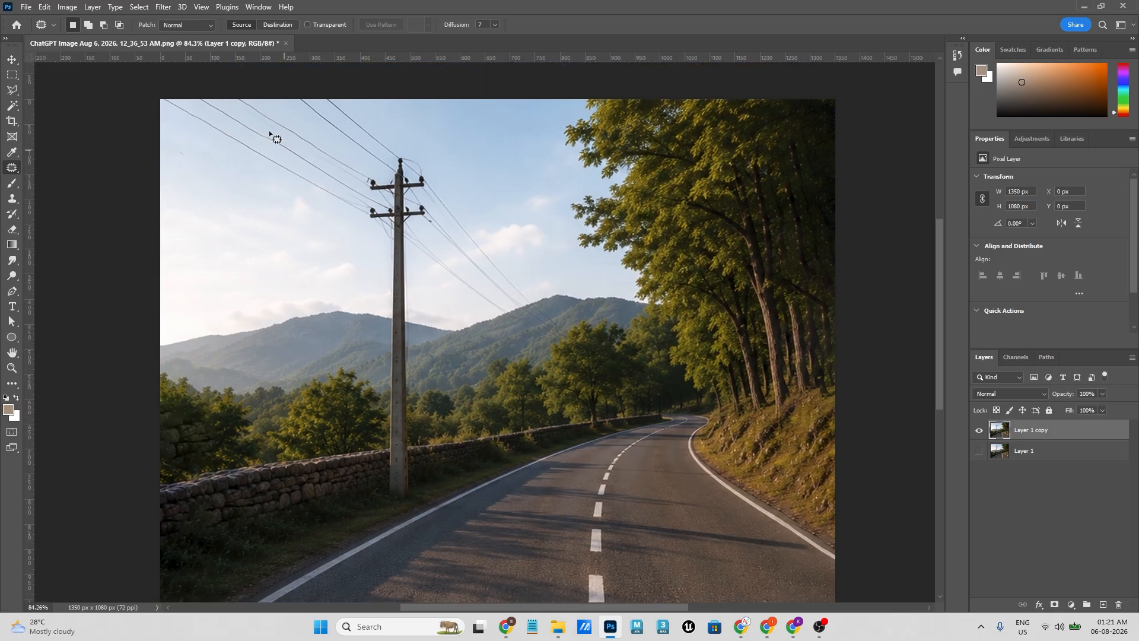
pyautogui.scroll(3, 367, 201)
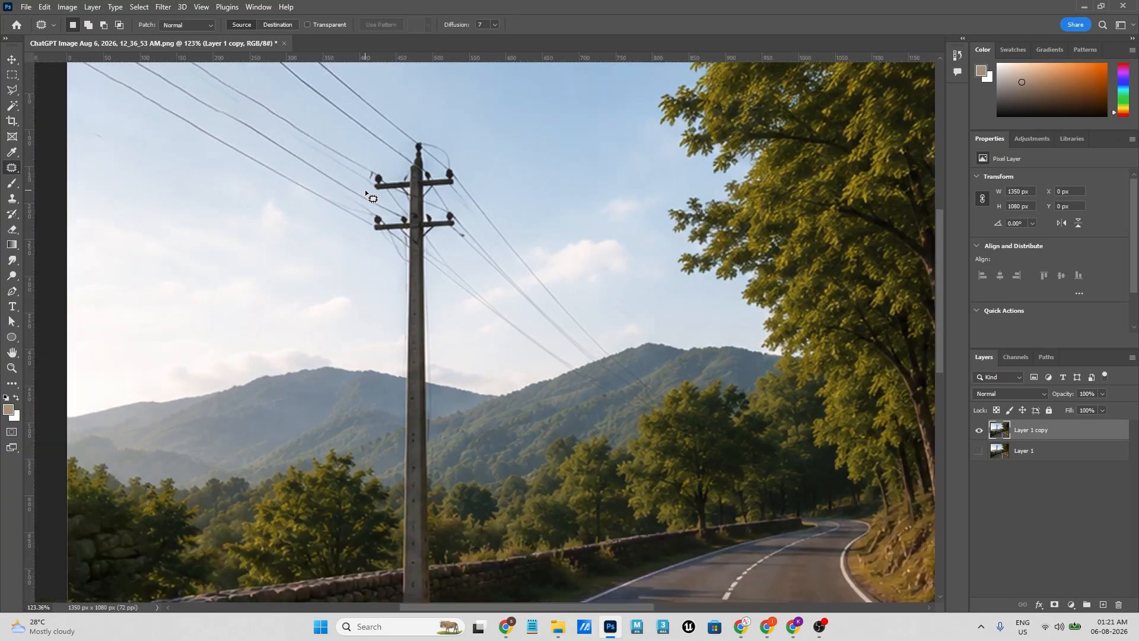
pyautogui.moveTo(554, 191); pyautogui.dragTo(562, 210)
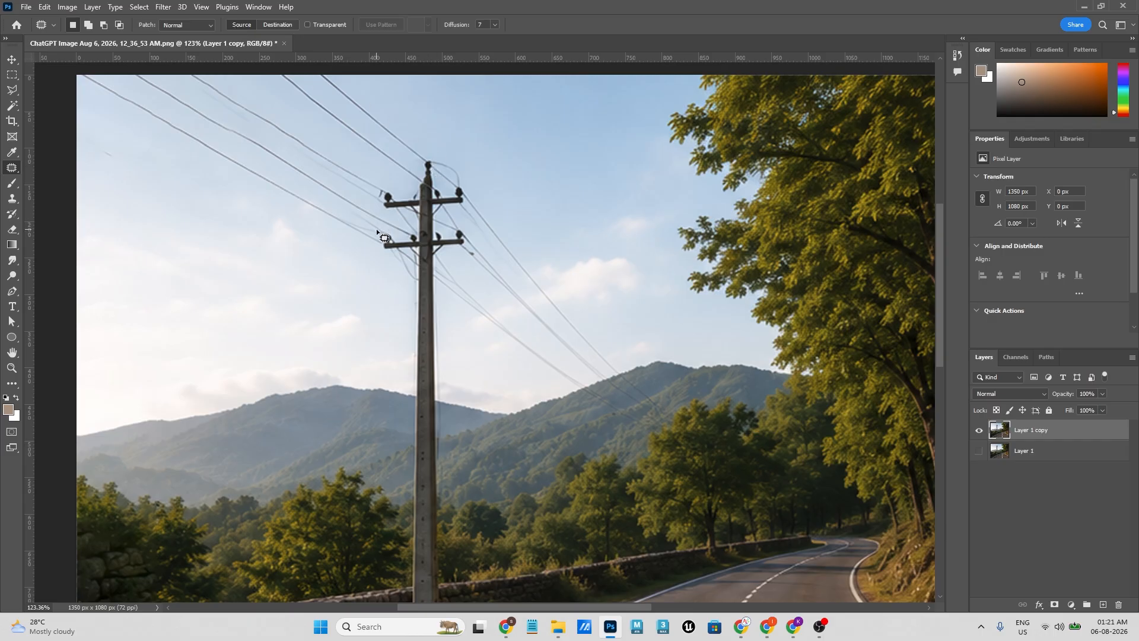
pyautogui.moveTo(464, 162)
pyautogui.mouseDown()
pyautogui.moveTo(407, 154)
pyautogui.moveTo(367, 165)
pyautogui.moveTo(366, 256)
pyautogui.moveTo(383, 287)
pyautogui.moveTo(450, 287)
pyautogui.moveTo(478, 263)
pyautogui.moveTo(466, 165)
pyautogui.mouseUp()
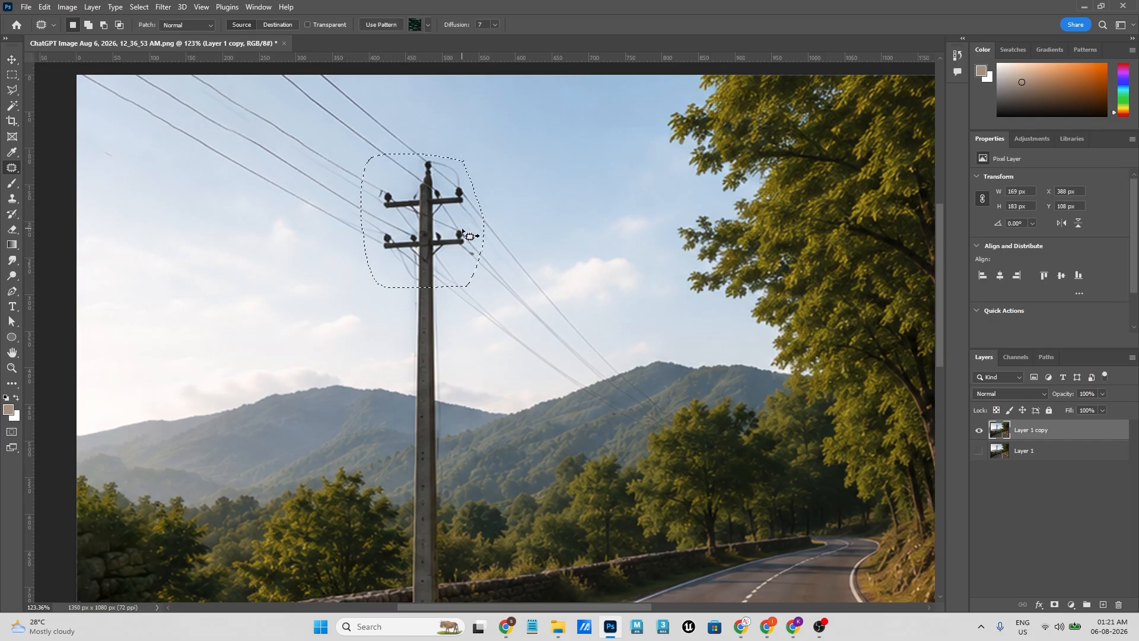
pyautogui.moveTo(444, 246); pyautogui.dragTo(179, 291)
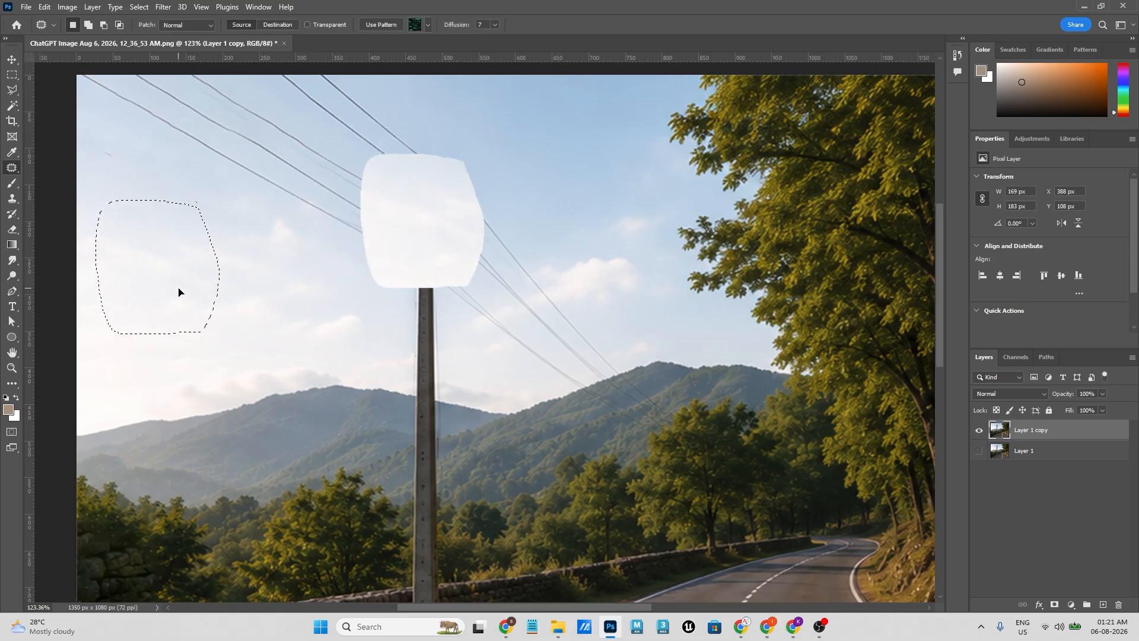
pyautogui.moveTo(178, 292); pyautogui.dragTo(181, 294)
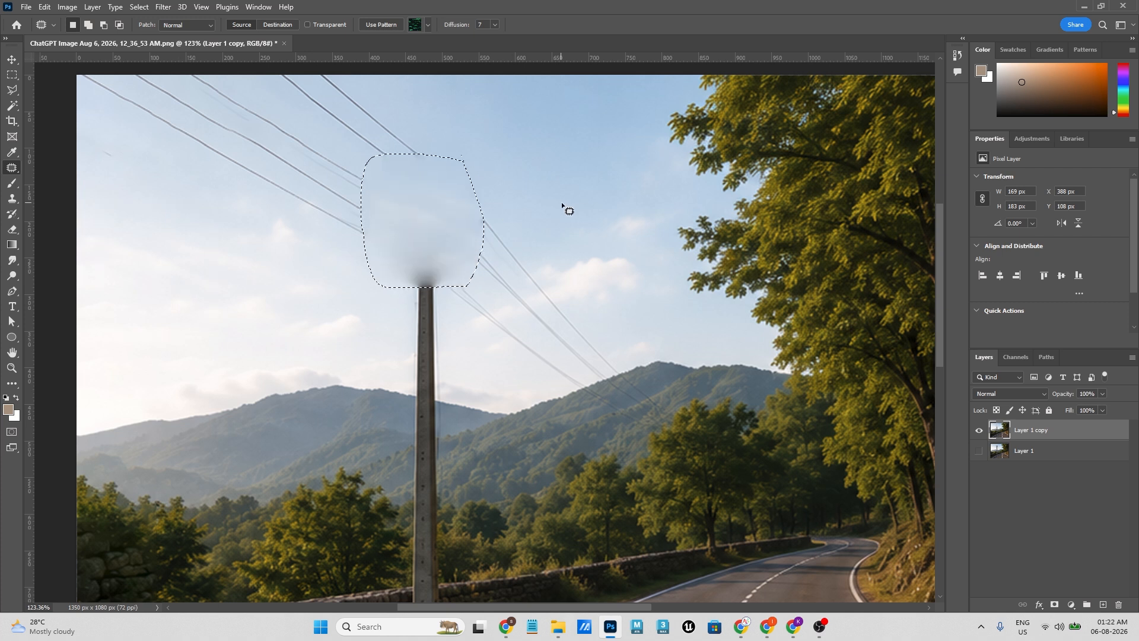
pyautogui.hotkey('ctrl', 'd')
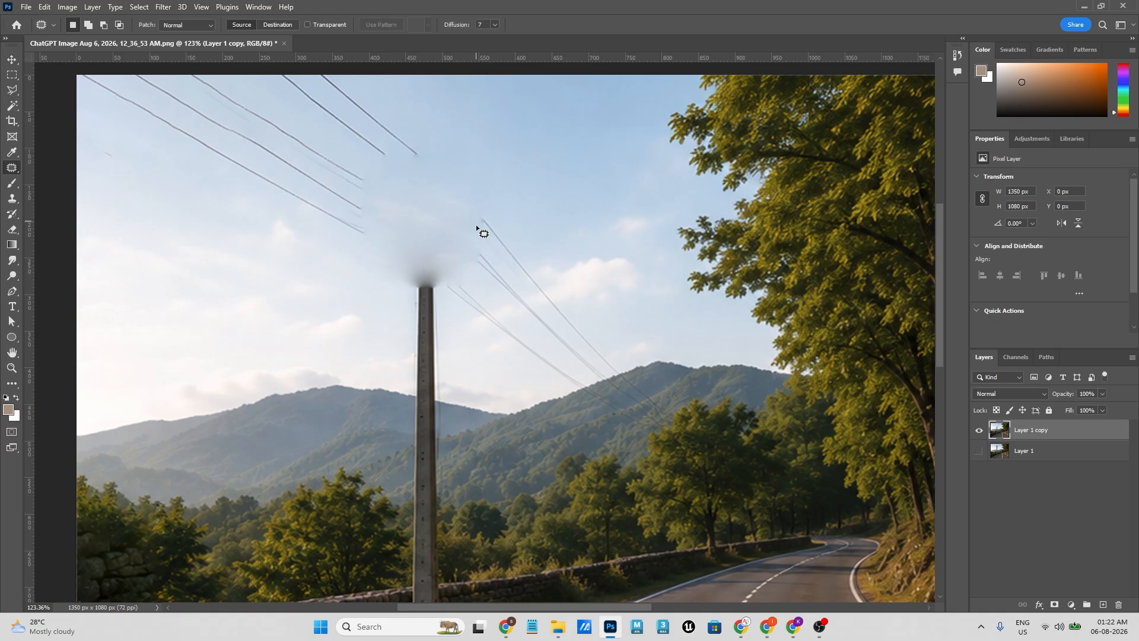
# Step: Set Diffusion to 1, undo the crossarm patch, and patch the same area again from the clear sky, deselecting it
pyautogui.click(494, 24)
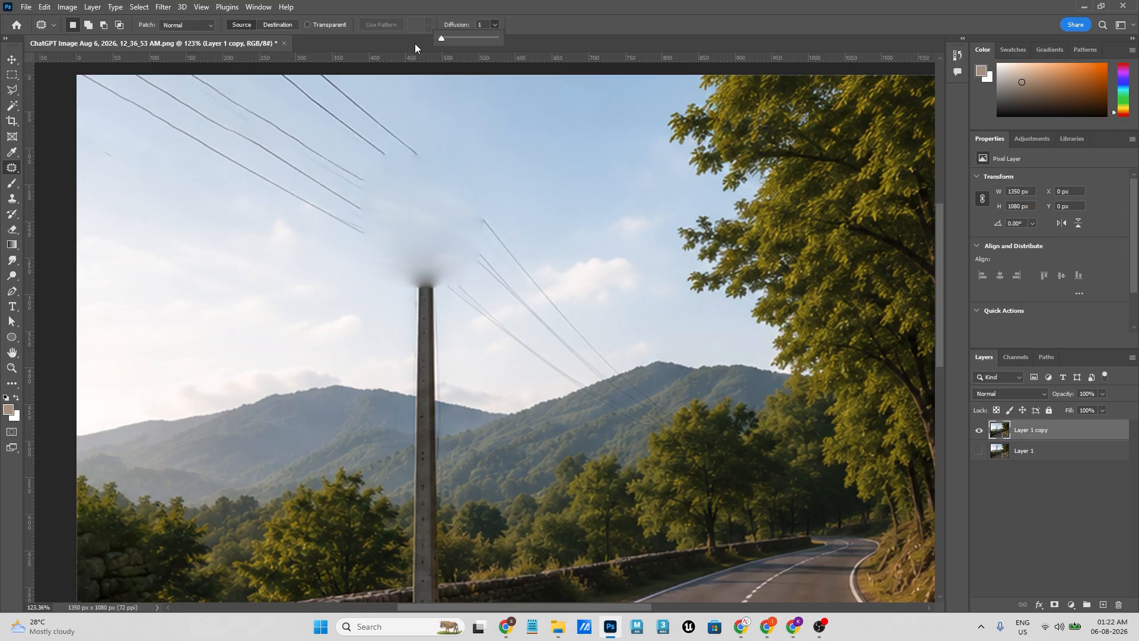
pyautogui.click(562, 204)
pyautogui.hotkey('ctrl', 'z')
pyautogui.hotkey('ctrl', 'z')
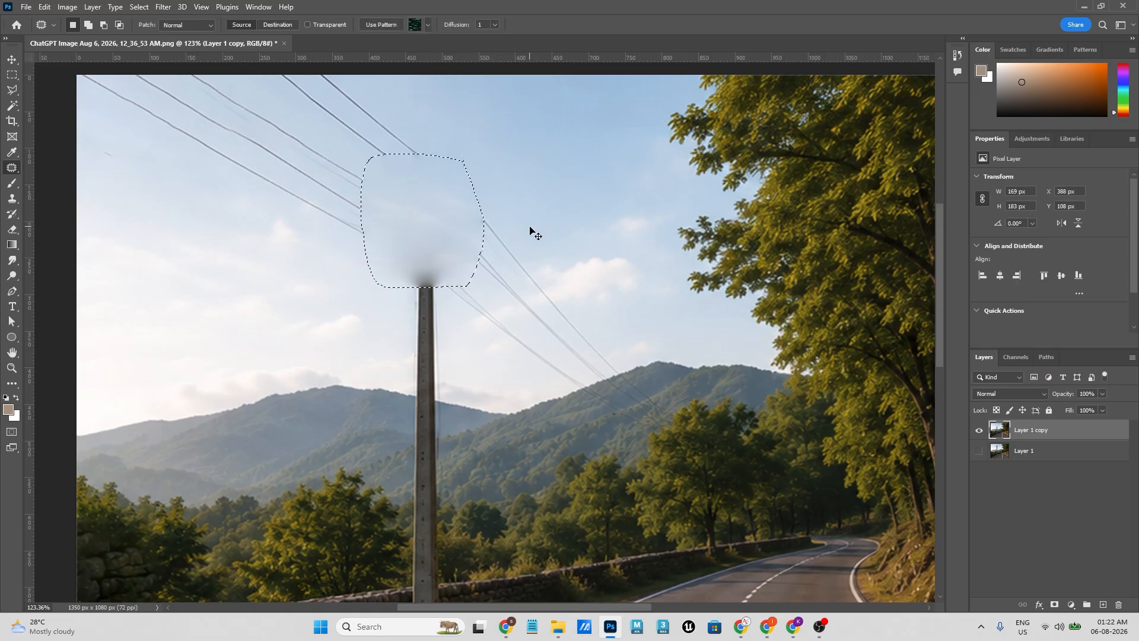
pyautogui.moveTo(425, 230); pyautogui.dragTo(163, 285)
pyautogui.hotkey('ctrl', 'd')
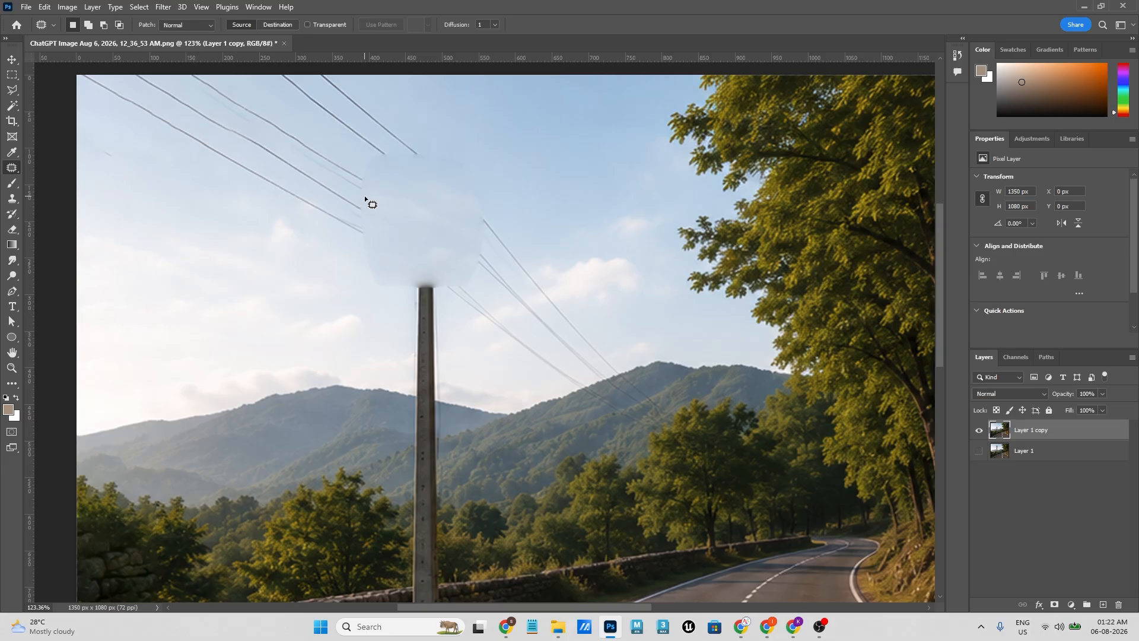
# Step: Set Diffusion to 5, undo the crossarm patch, and clear the selection
pyautogui.click(490, 23)
pyautogui.write('5')
pyautogui.press('Return')
pyautogui.hotkey('ctrl', 'z')
pyautogui.hotkey('ctrl', 'z')
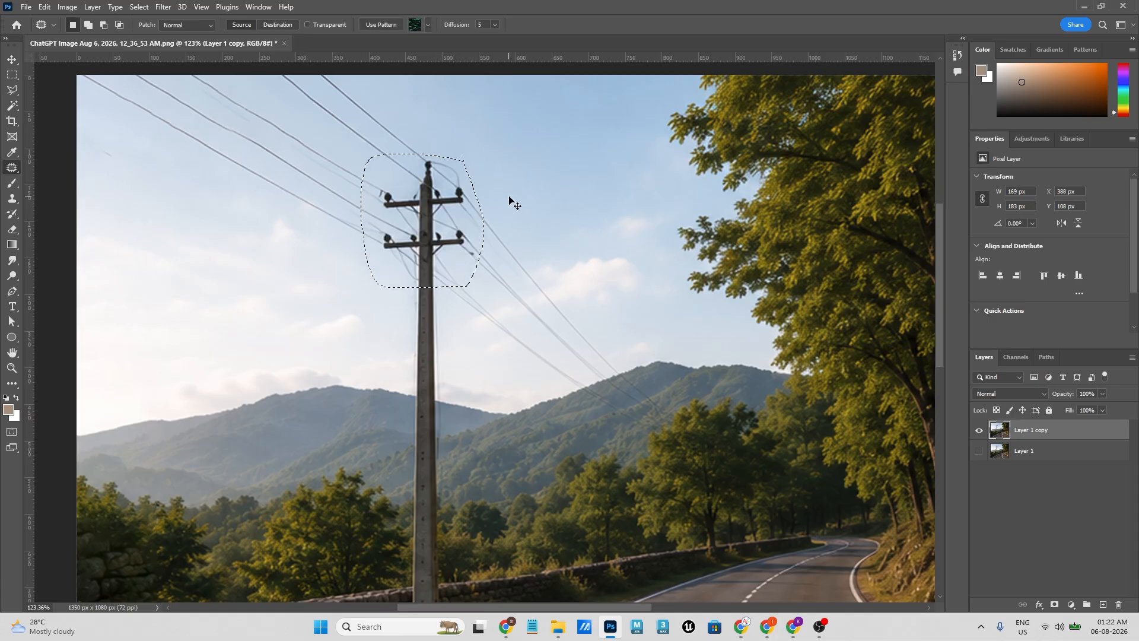
pyautogui.hotkey('ctrl', 'd')
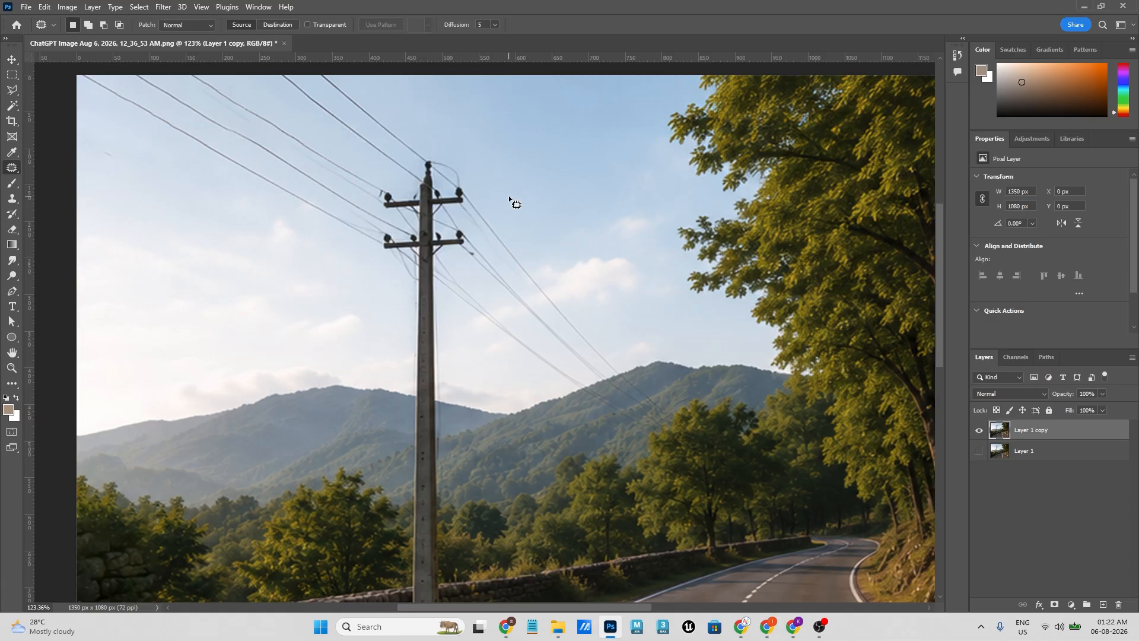
# Step: In Destination mode, outline a sky area about 140 by 156 px, place it over the pole's crossarms, and deselect
pyautogui.click(279, 26)
pyautogui.moveTo(127, 237)
pyautogui.mouseDown()
pyautogui.moveTo(142, 206)
pyautogui.moveTo(175, 216)
pyautogui.moveTo(202, 250)
pyautogui.moveTo(190, 297)
pyautogui.moveTo(156, 319)
pyautogui.moveTo(129, 314)
pyautogui.moveTo(104, 272)
pyautogui.moveTo(118, 207)
pyautogui.moveTo(146, 205)
pyautogui.mouseUp()
pyautogui.moveTo(148, 265); pyautogui.dragTo(417, 219)
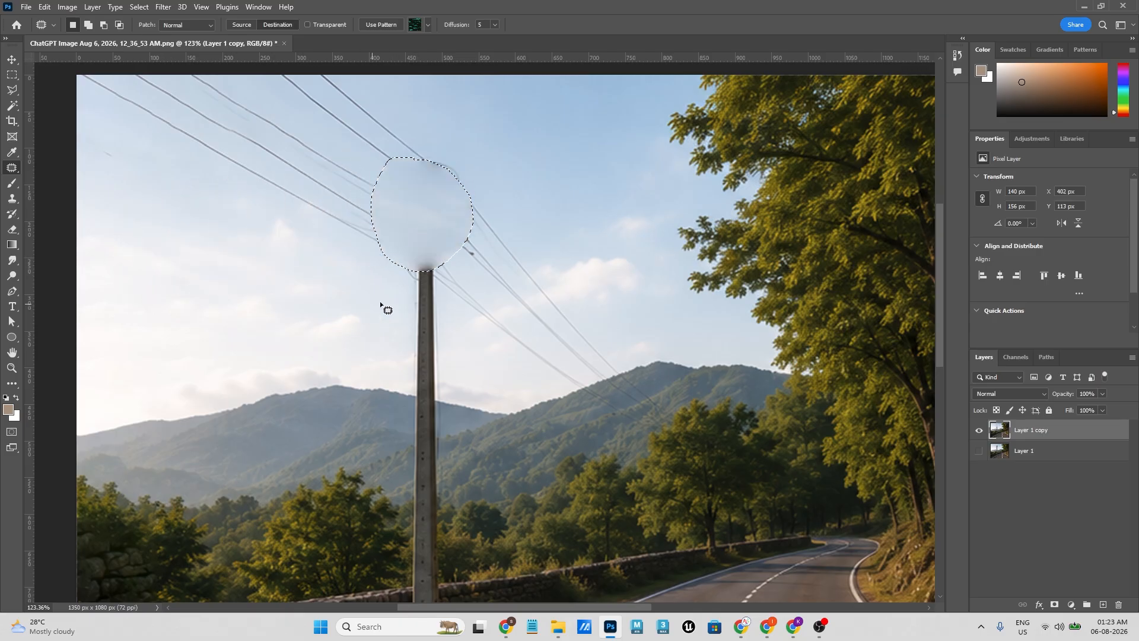
pyautogui.hotkey('ctrl', 'd')
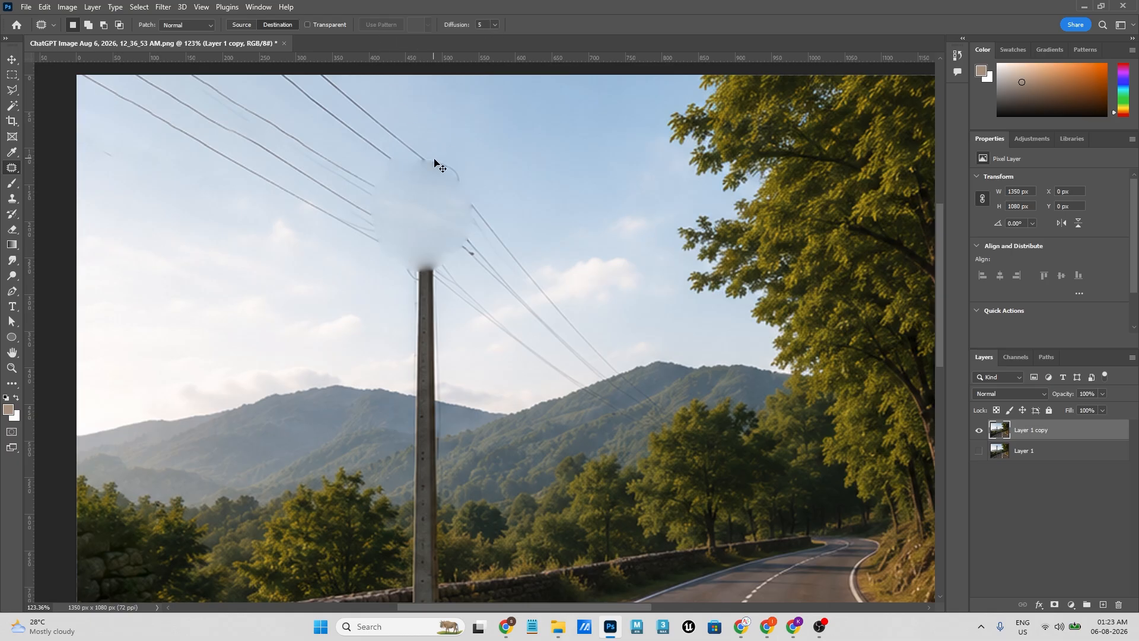
# Step: Undo the Destination patch over the pole's crossarms and clear the sky selection
pyautogui.hotkey('ctrl', 'z')
pyautogui.hotkey('ctrl', 'z')
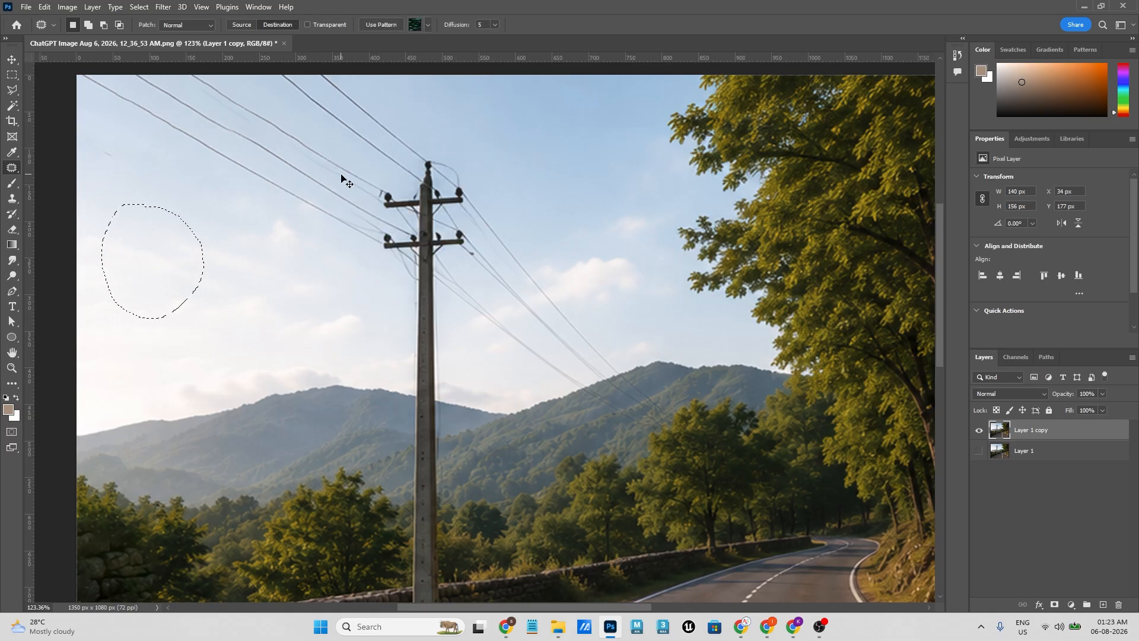
pyautogui.hotkey('ctrl', 'd')
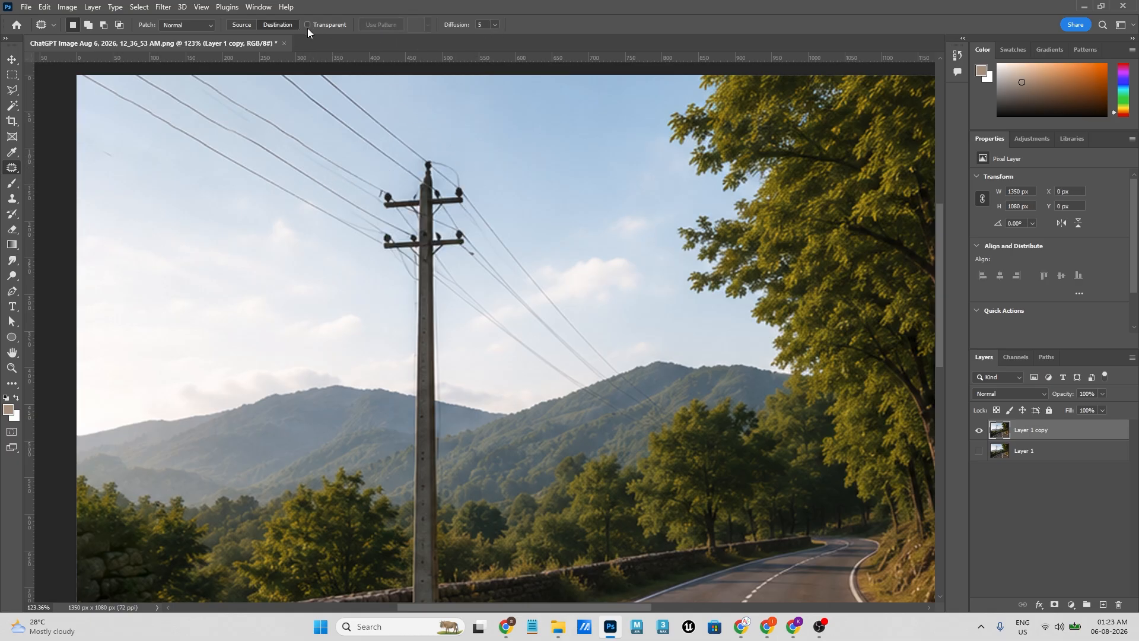
# Step: Try a transparent Source patch of the crossarms, about 194 by 179 px, from the tree foliage; undo it, disable Transparent and deselect
pyautogui.click(247, 27)
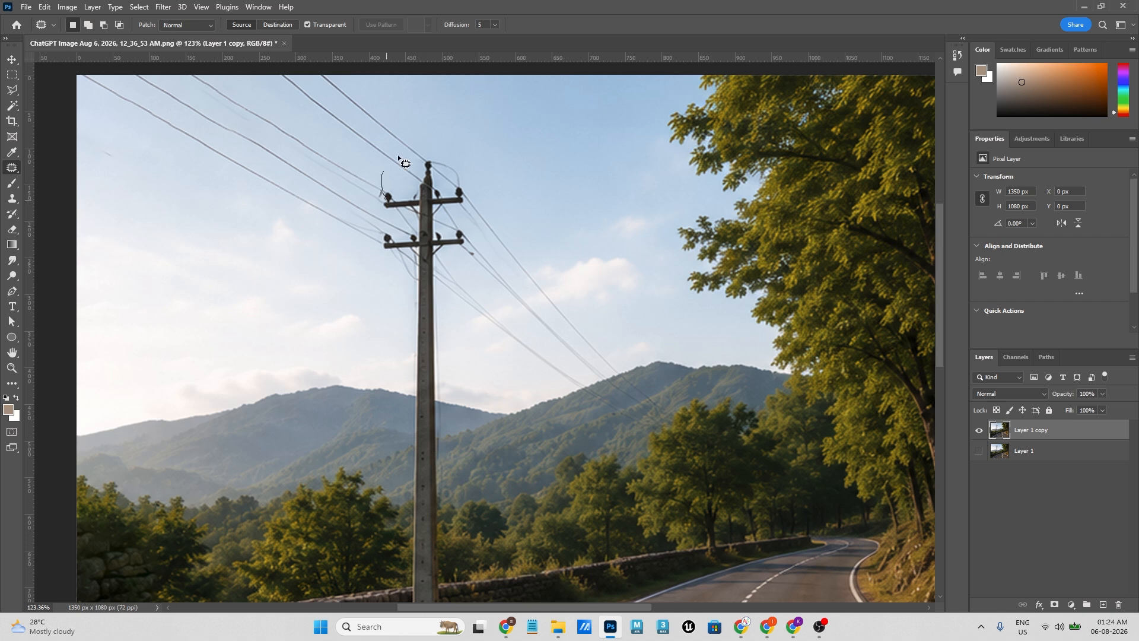
pyautogui.moveTo(383, 179)
pyautogui.mouseDown()
pyautogui.moveTo(488, 245)
pyautogui.moveTo(383, 191)
pyautogui.moveTo(383, 178)
pyautogui.mouseUp()
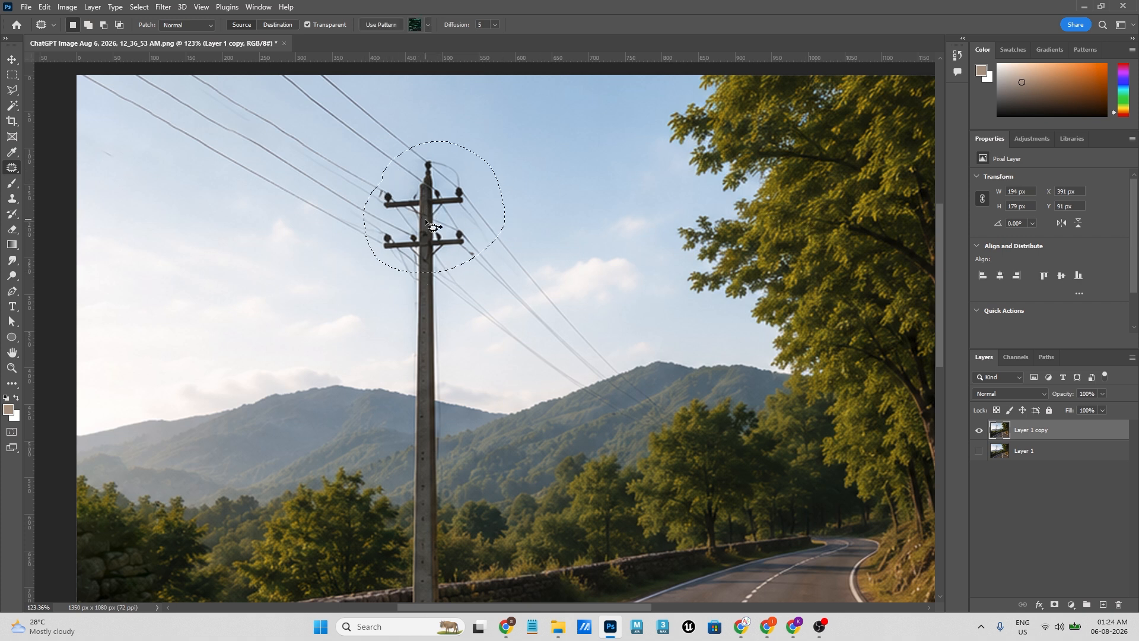
pyautogui.moveTo(425, 218); pyautogui.dragTo(815, 223)
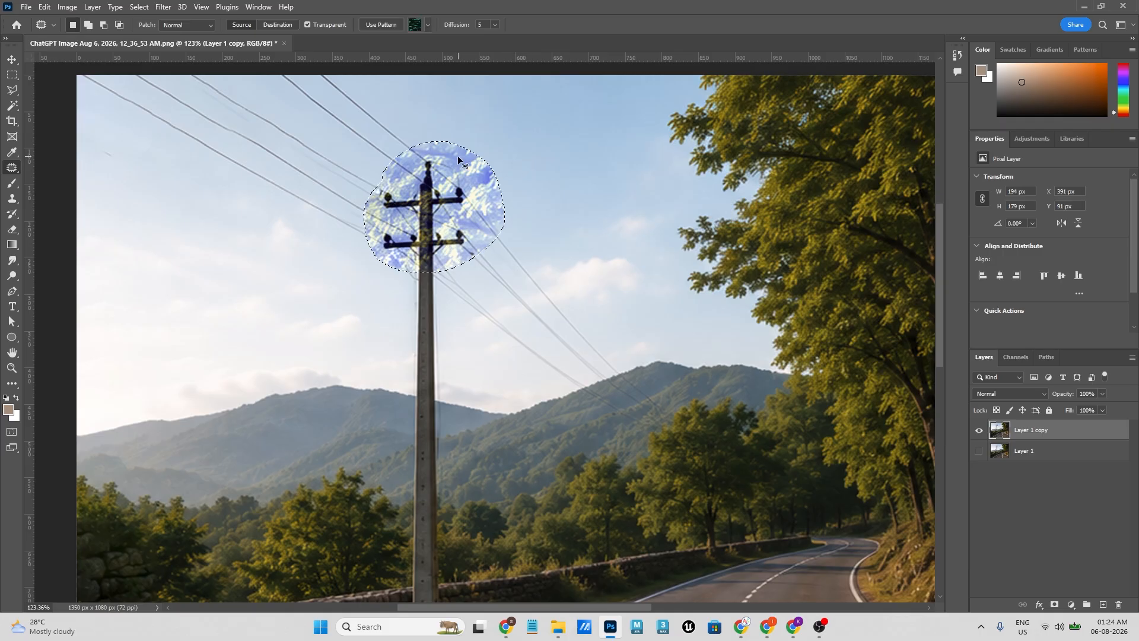
pyautogui.click(307, 25)
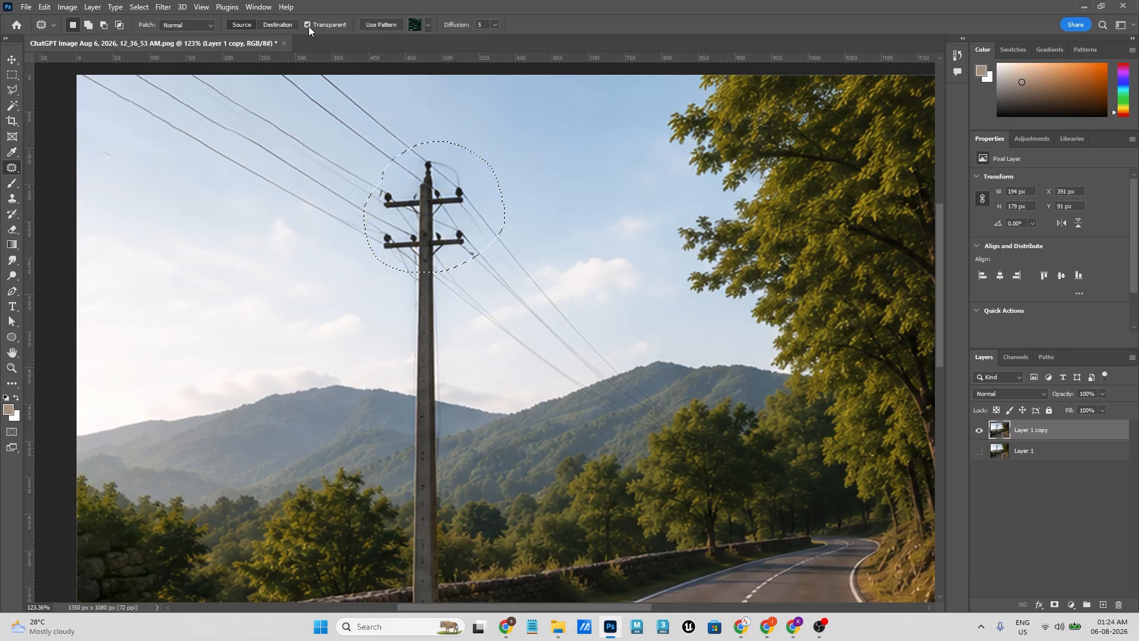
pyautogui.click(398, 114)
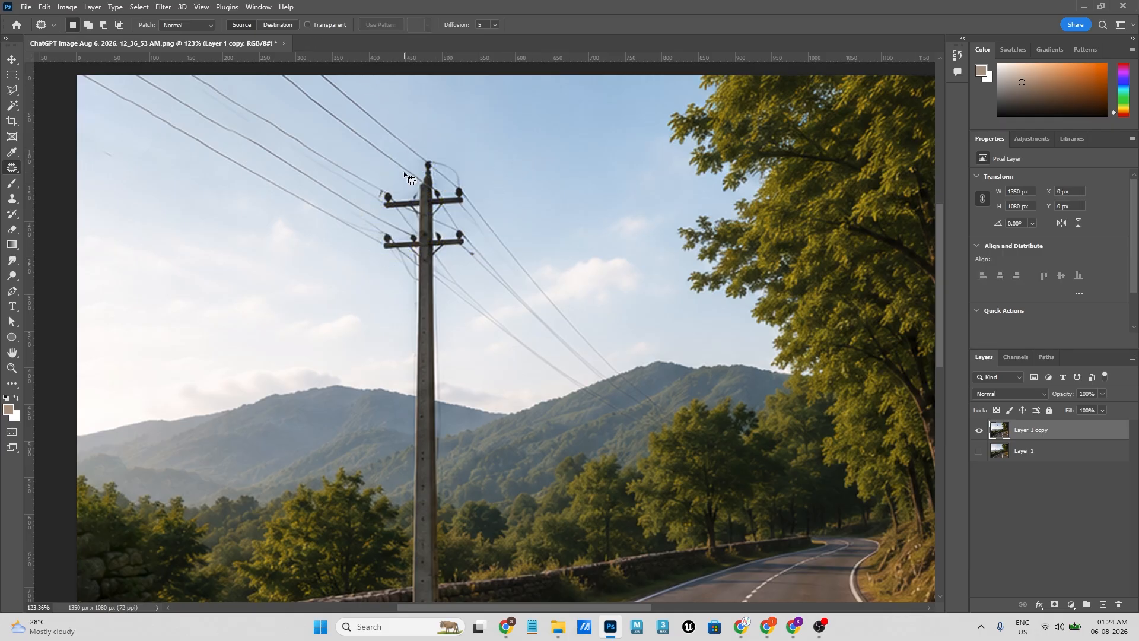
# Step: Switch the Patch tool's mode to Content-Aware and set Structure to 1
pyautogui.click(186, 25)
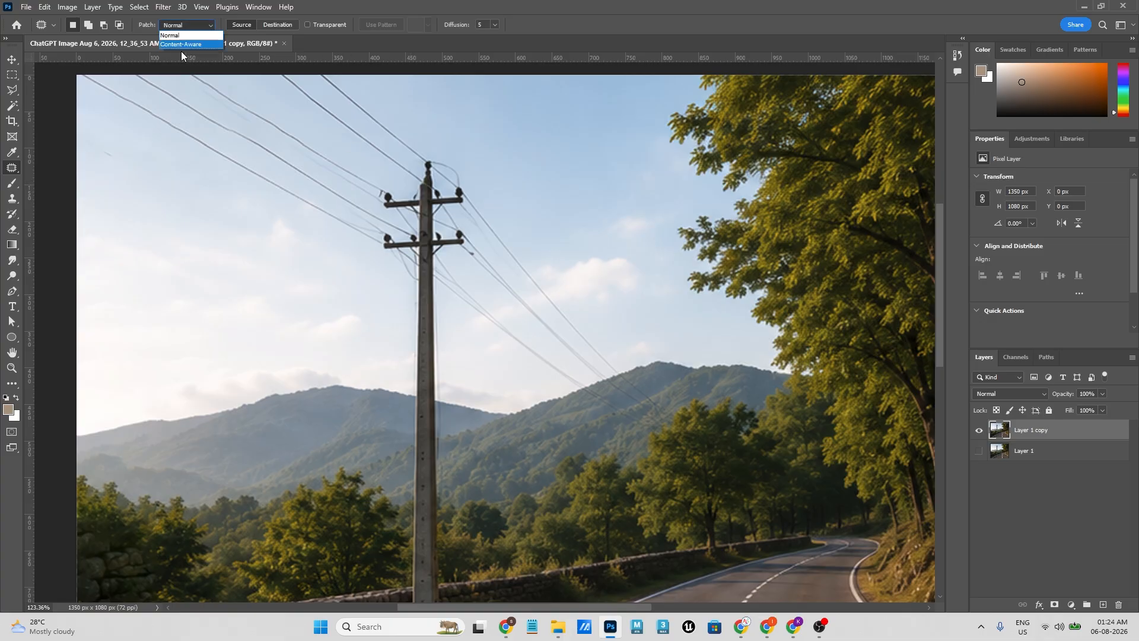
pyautogui.click(181, 45)
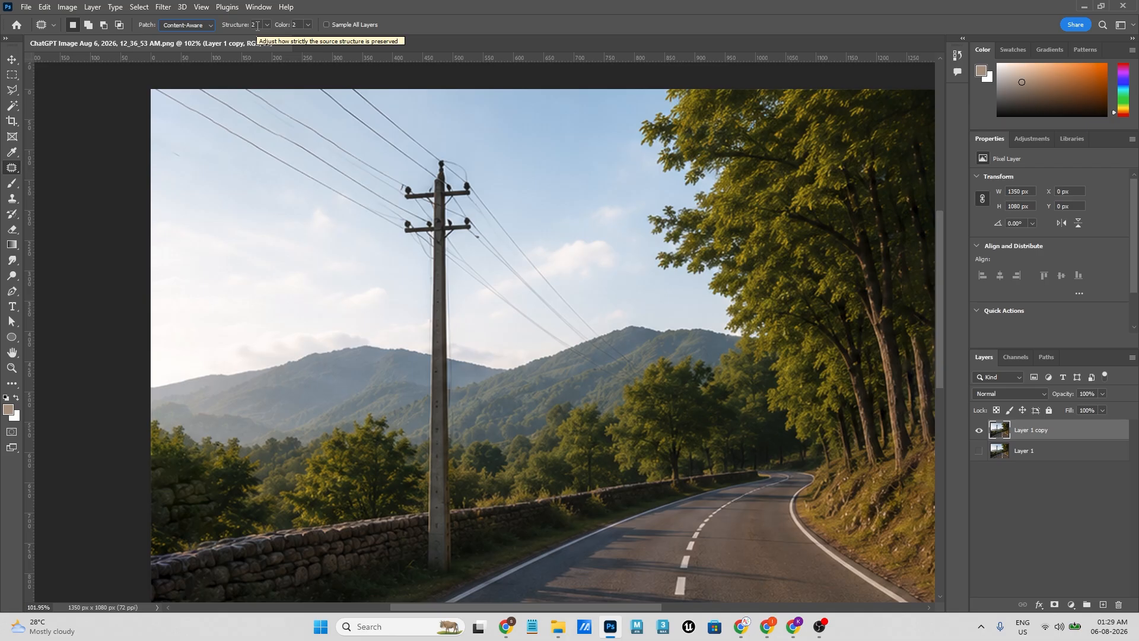
pyautogui.click(267, 24)
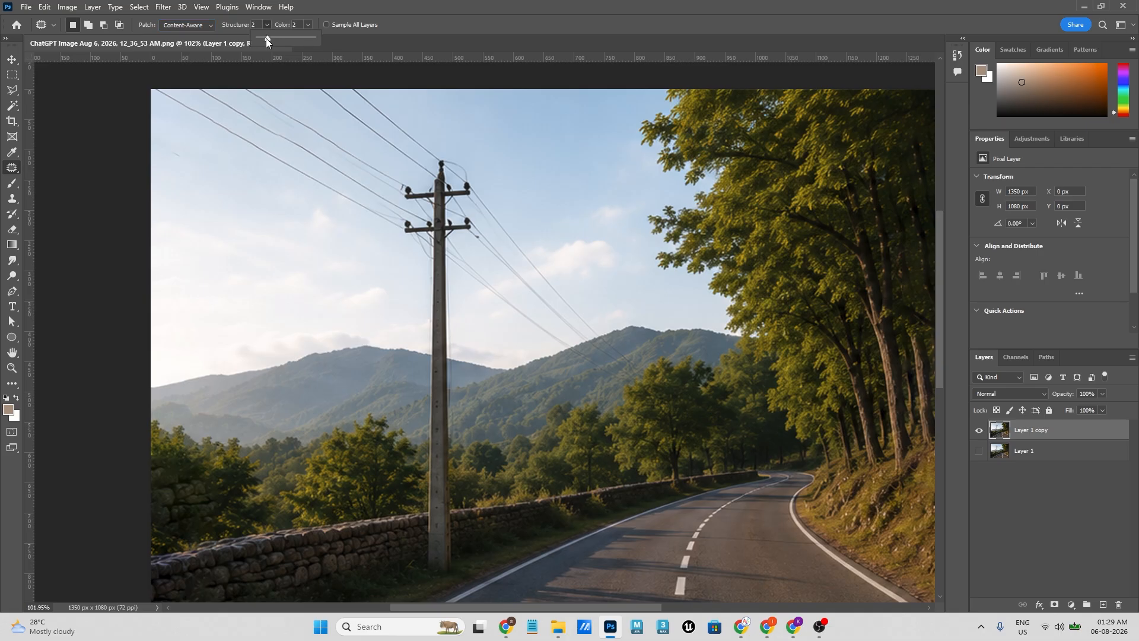
pyautogui.moveTo(368, 46); pyautogui.dragTo(175, 50)
# Step: Try patching the pole's crossarms, outlined at about 229 by 228 px, from the open sky to their left, and undo the patch
pyautogui.click(369, 193)
pyautogui.moveTo(369, 193)
pyautogui.mouseDown()
pyautogui.moveTo(466, 143)
pyautogui.moveTo(497, 244)
pyautogui.moveTo(399, 252)
pyautogui.moveTo(395, 190)
pyautogui.mouseUp()
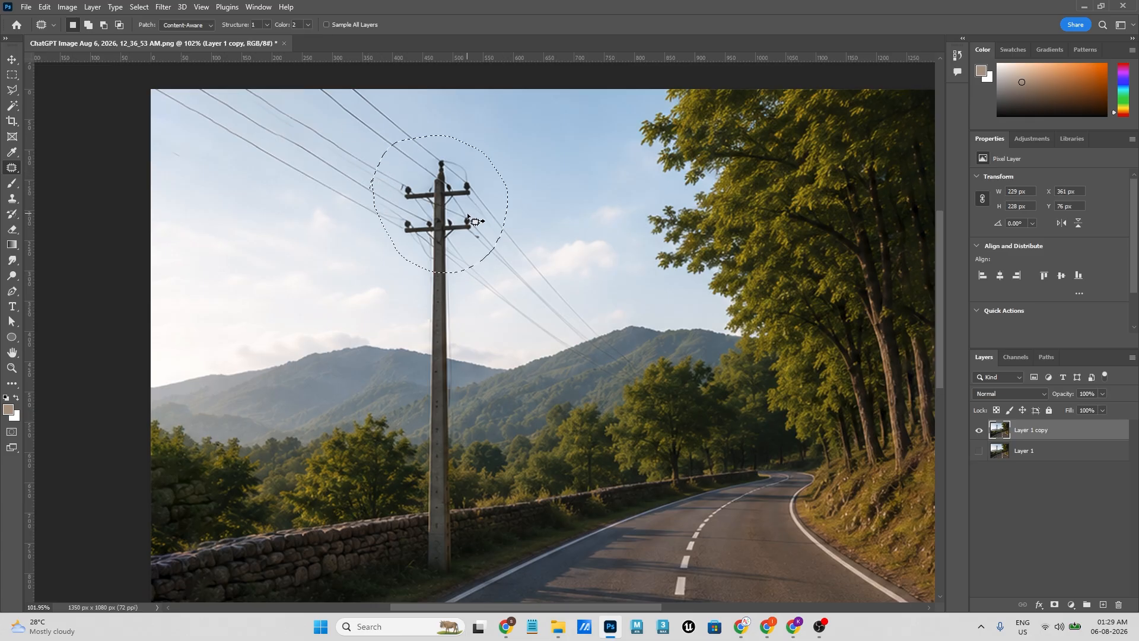
pyautogui.moveTo(467, 217); pyautogui.dragTo(270, 273)
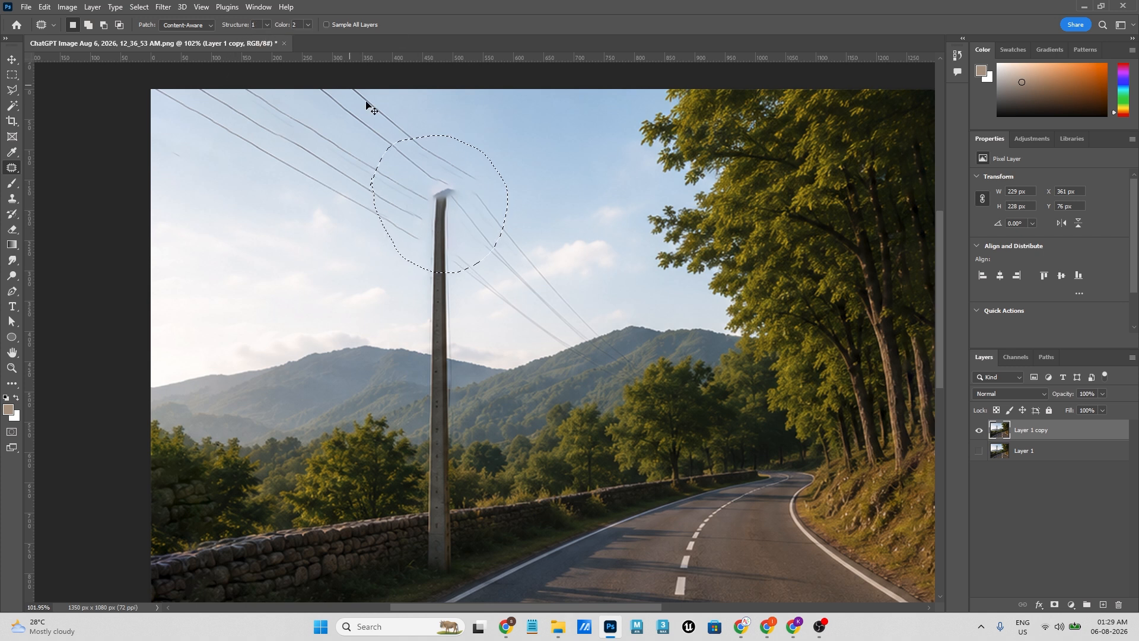
pyautogui.hotkey('ctrl', 'z')
# Step: Set Structure to 7, patch the outlined crossarms again from the sky to their left, and deselect
pyautogui.click(266, 25)
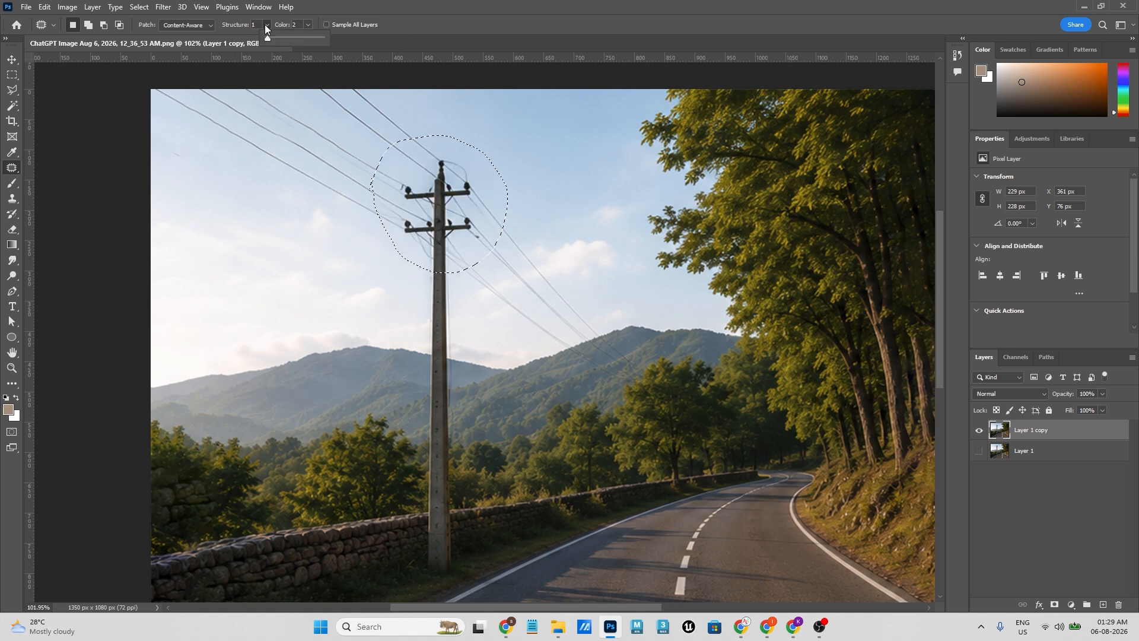
pyautogui.moveTo(273, 40); pyautogui.dragTo(387, 41)
pyautogui.moveTo(462, 216); pyautogui.dragTo(245, 273)
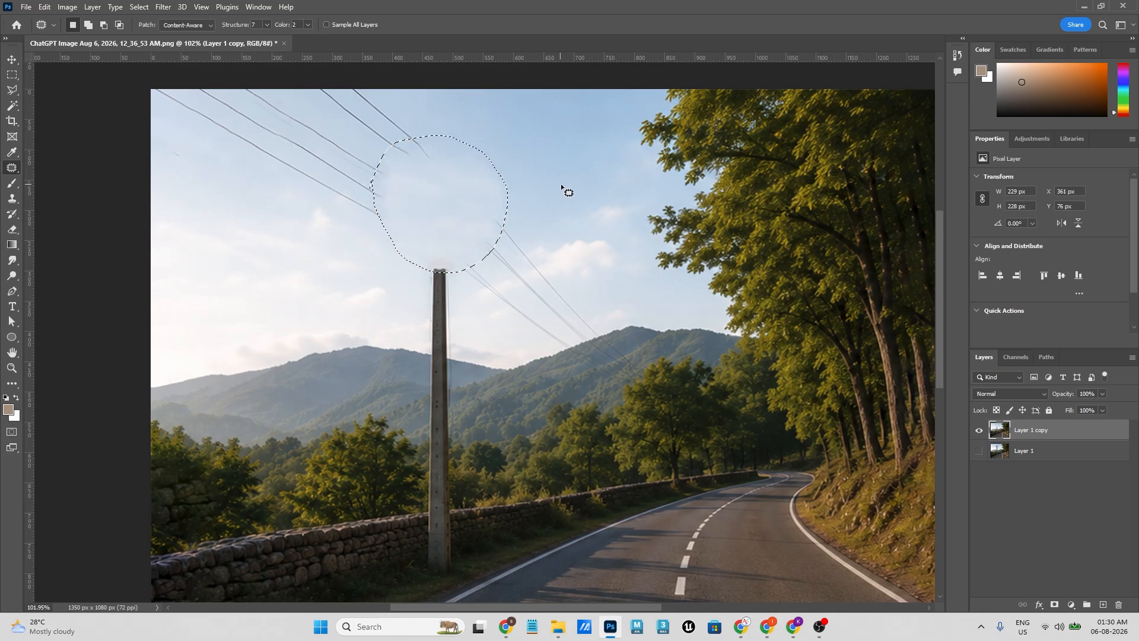
pyautogui.hotkey('ctrl', 'd')
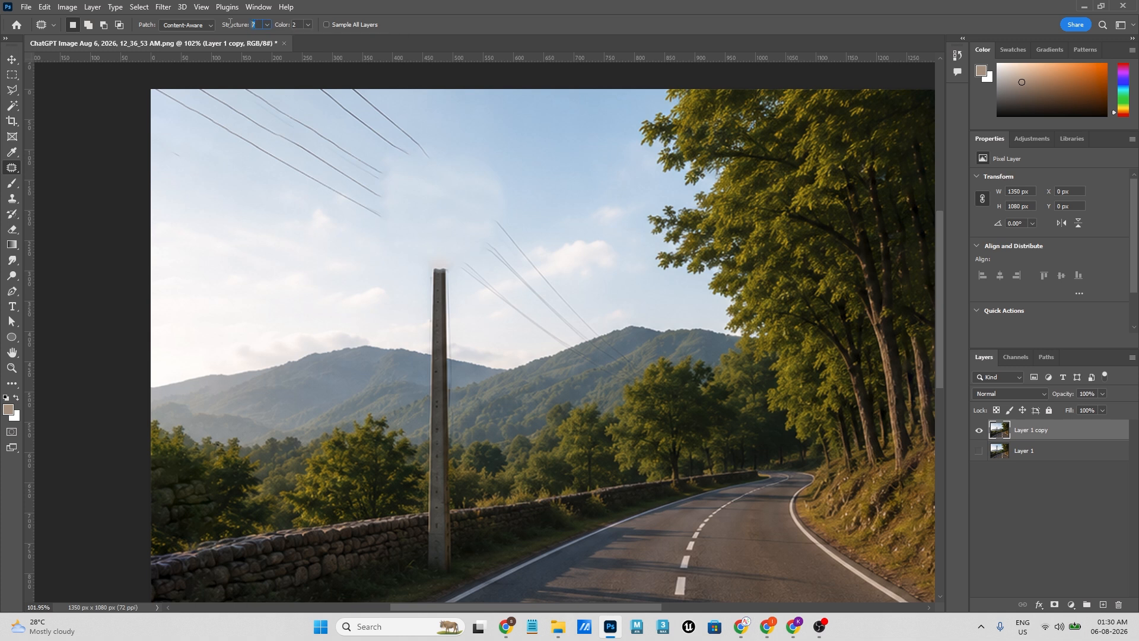
# Step: Undo the Structure 7 patch over the crossarms along with its selection
pyautogui.click(267, 25)
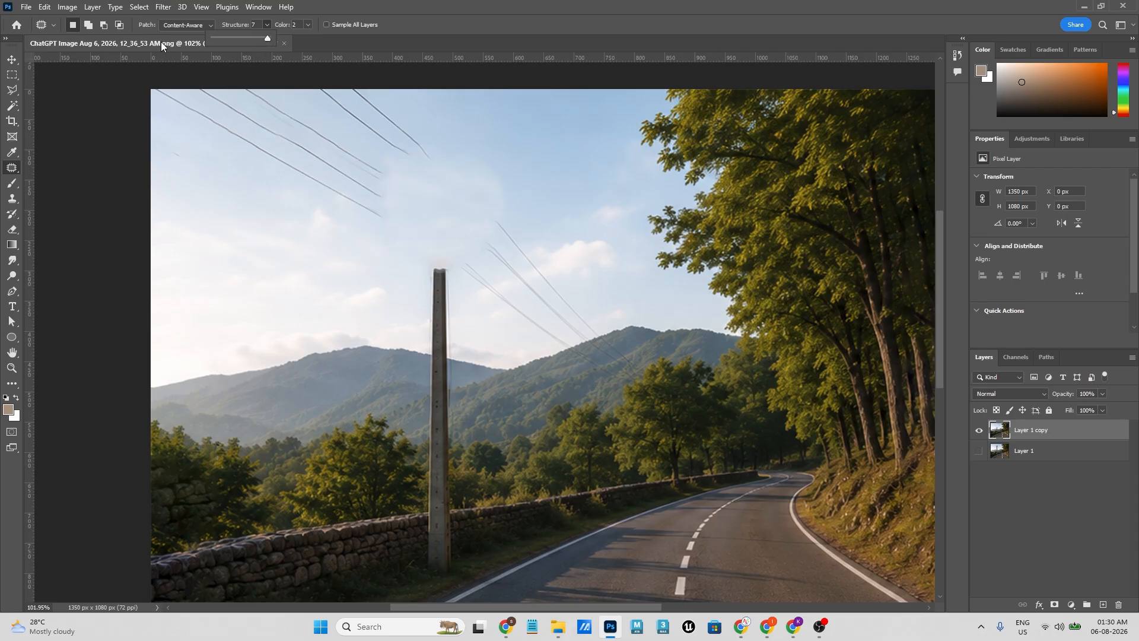
pyautogui.click(308, 56)
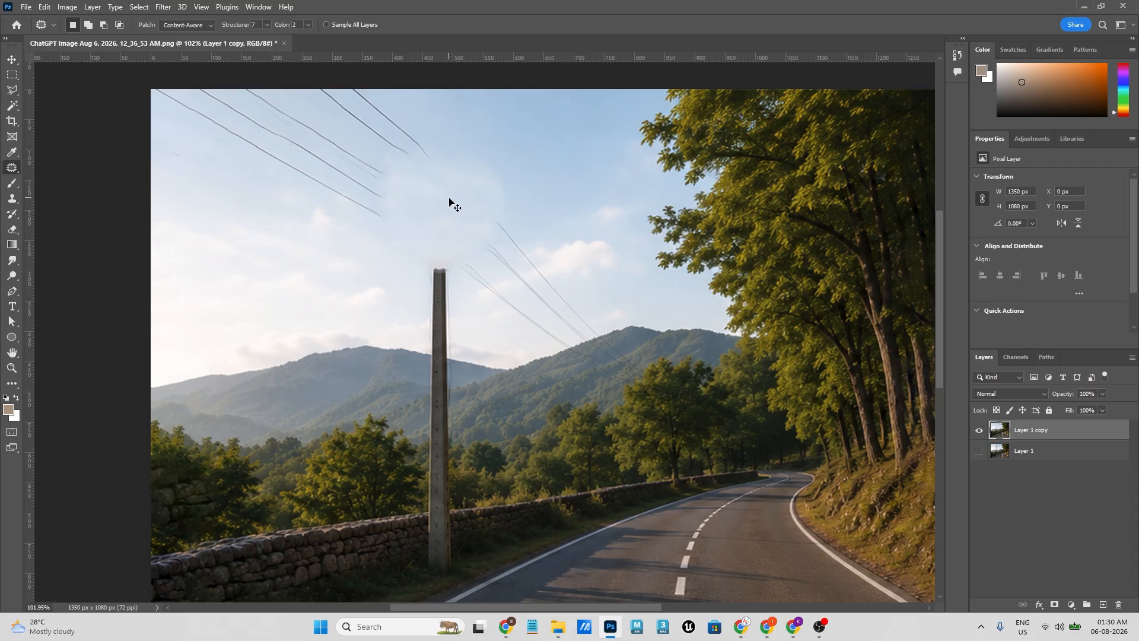
pyautogui.hotkey('ctrl', 'z')
pyautogui.hotkey('ctrl', 'z')
pyautogui.hotkey('ctrl', 'z')
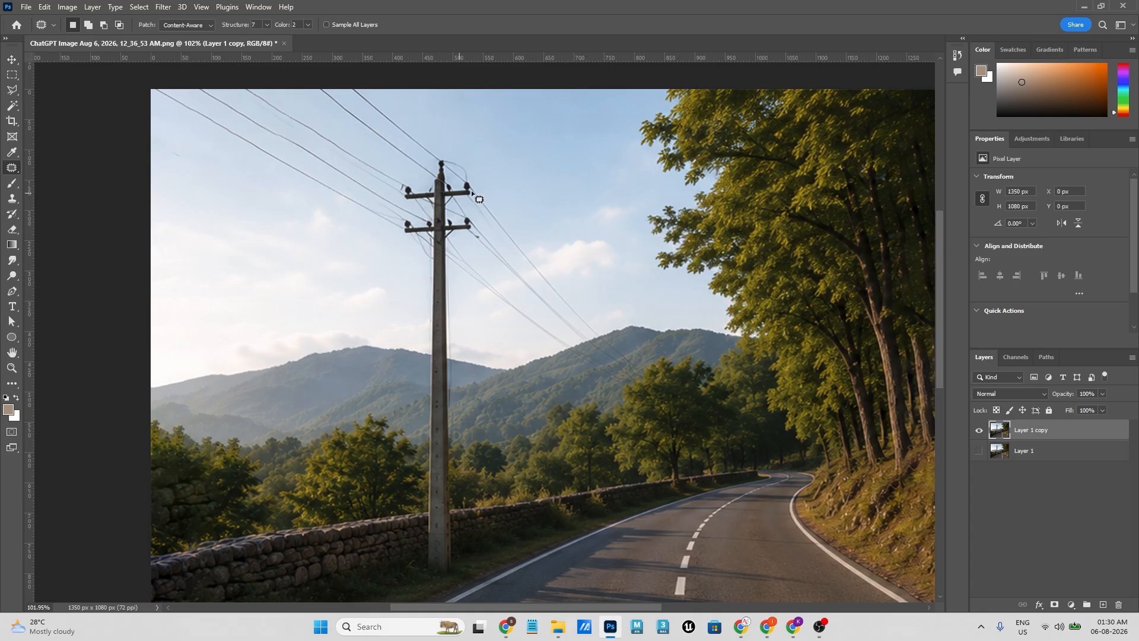
# Step: Set Structure to 1 and Color to 10 for the Content-Aware patch
pyautogui.click(266, 27)
pyautogui.click(308, 24)
pyautogui.moveTo(319, 38); pyautogui.dragTo(372, 38)
# Step: Outline the pole's crossarms, about 209 by 210 px, patch them from the tree foliage on the right, and deselect
pyautogui.click(470, 146)
pyautogui.moveTo(396, 176)
pyautogui.mouseDown()
pyautogui.moveTo(408, 146)
pyautogui.moveTo(476, 140)
pyautogui.moveTo(492, 177)
pyautogui.moveTo(481, 253)
pyautogui.moveTo(391, 245)
pyautogui.moveTo(387, 158)
pyautogui.mouseUp()
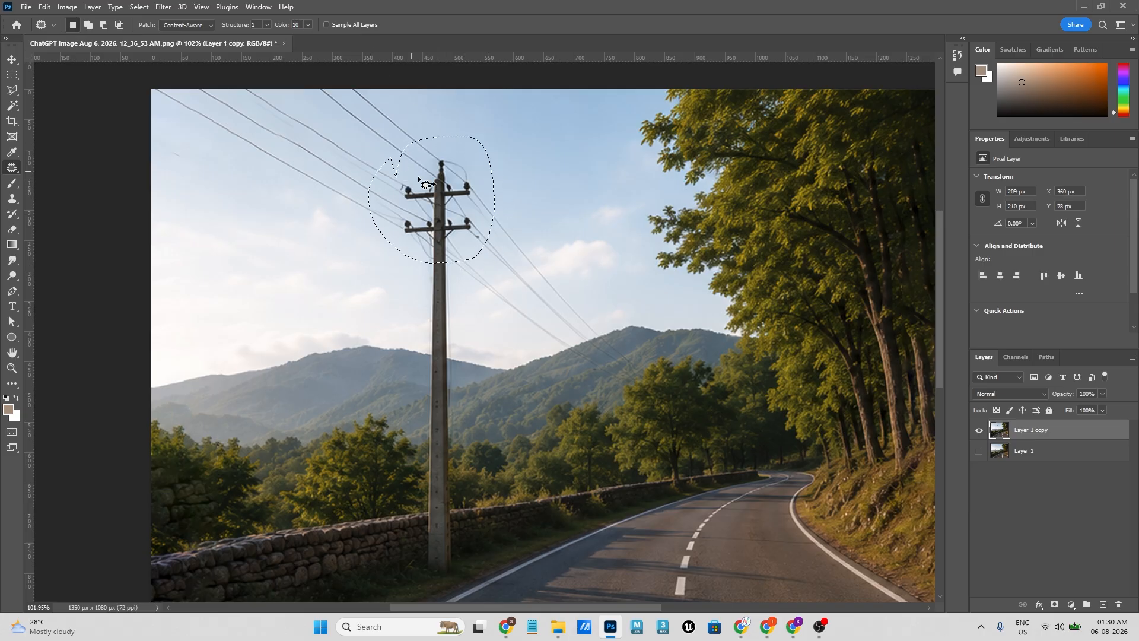
pyautogui.moveTo(424, 203); pyautogui.dragTo(724, 223)
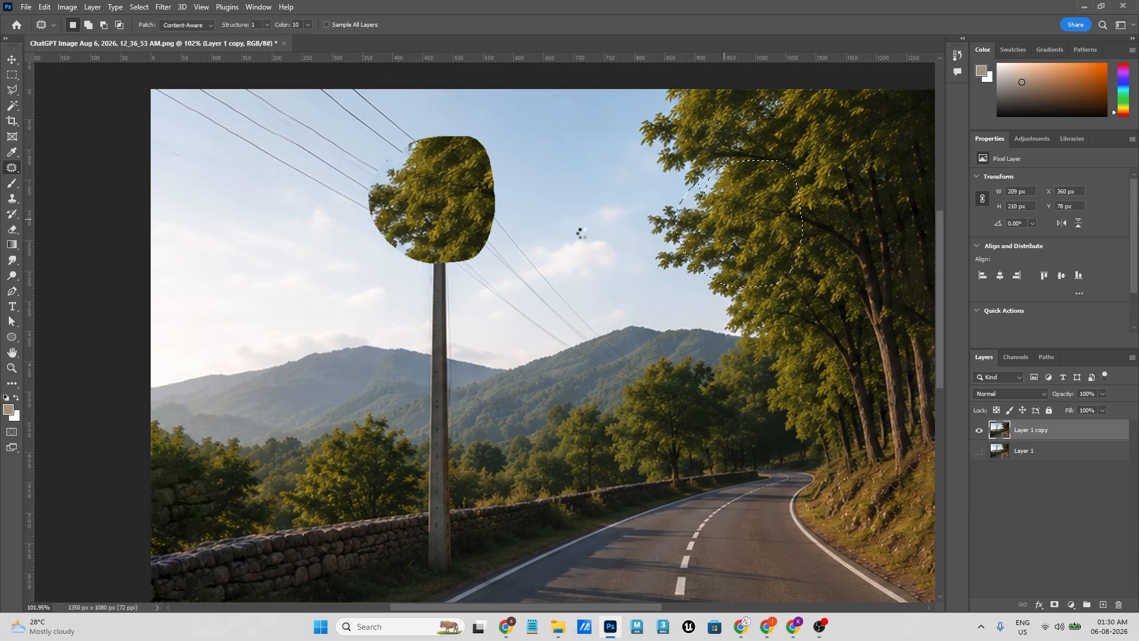
pyautogui.hotkey('ctrl', 'd')
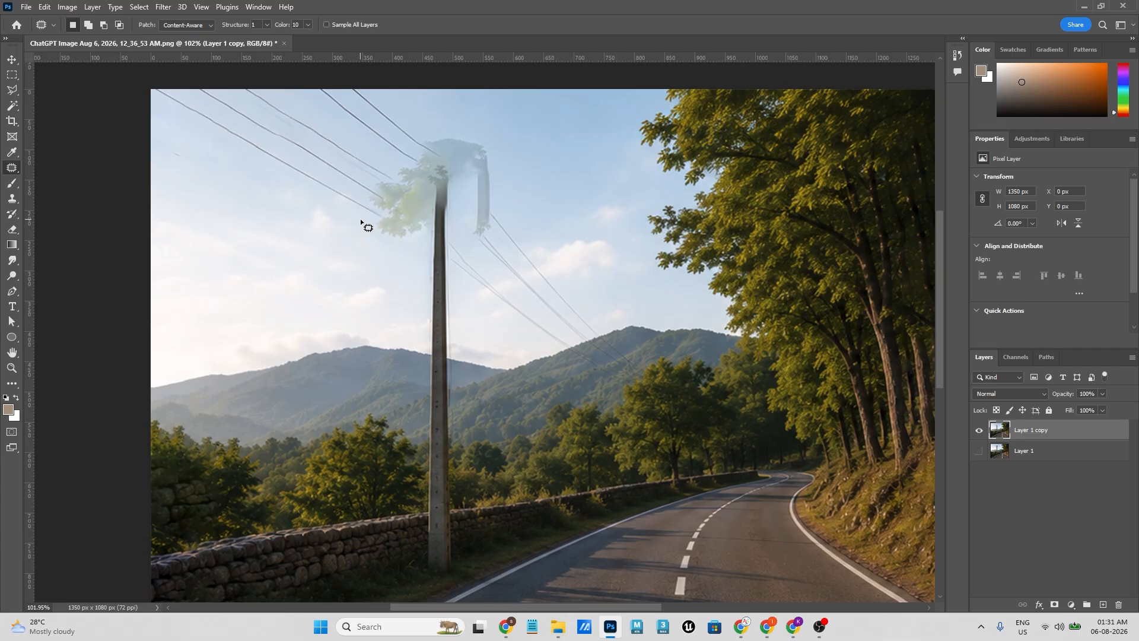
# Step: Set both Color and Structure to 2
pyautogui.click(308, 24)
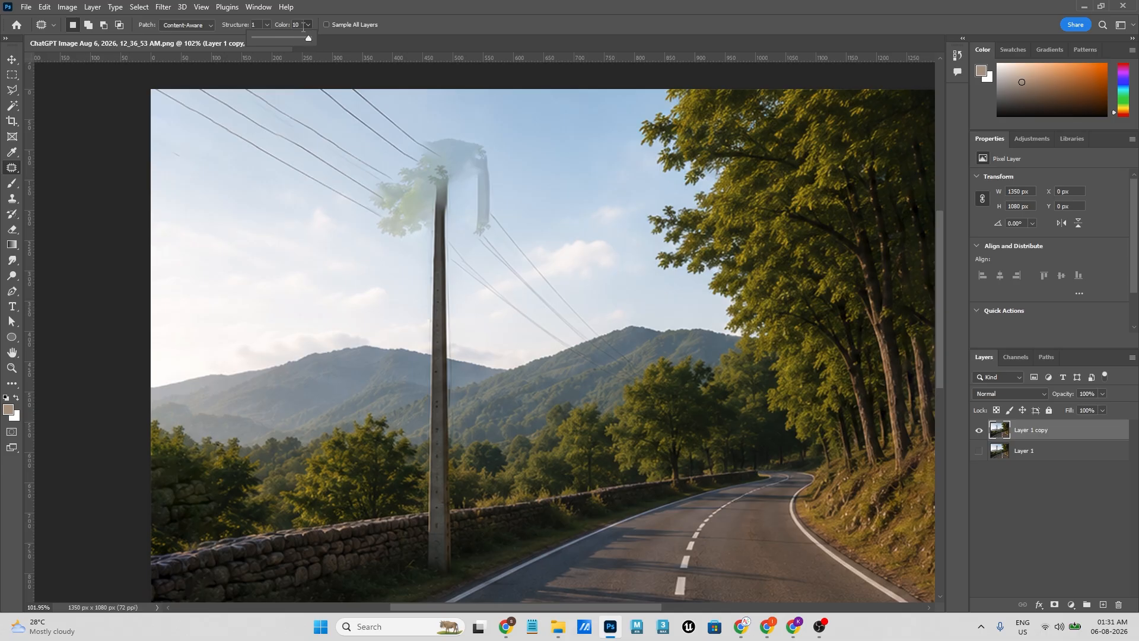
pyautogui.moveTo(304, 25); pyautogui.dragTo(282, 27)
pyautogui.write('2')
pyautogui.doubleClick(262, 23)
pyautogui.write('2')
pyautogui.doubleClick(254, 25)
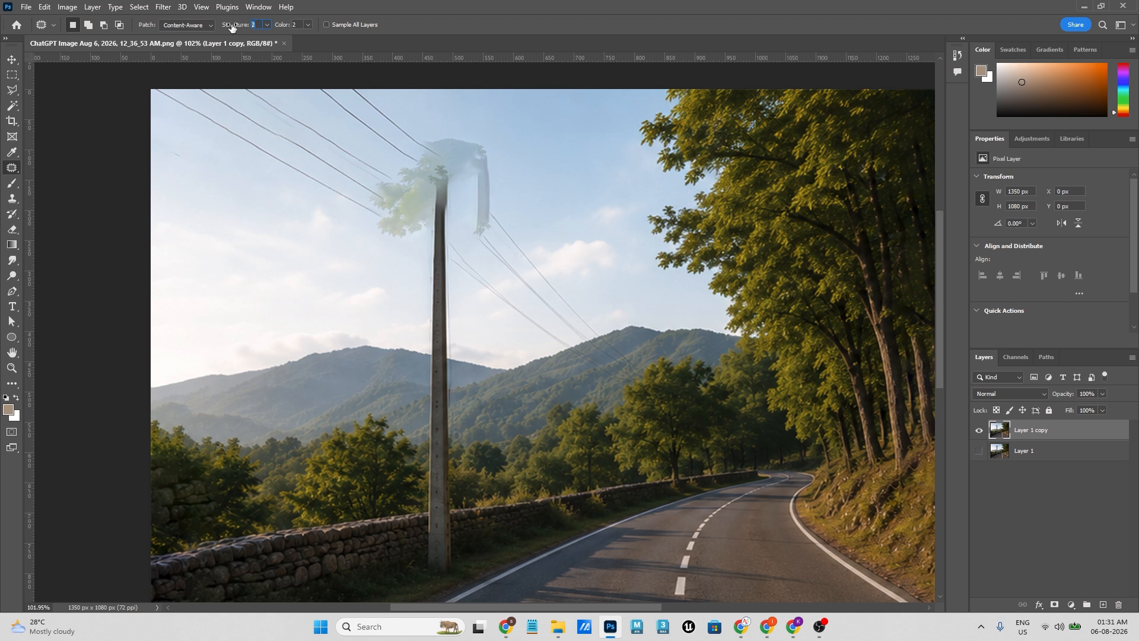
pyautogui.press('Return')
# Step: Undo the foliage patch over the crossarms and clear the selection
pyautogui.hotkey('ctrl', 'z')
pyautogui.hotkey('ctrl', 'z')
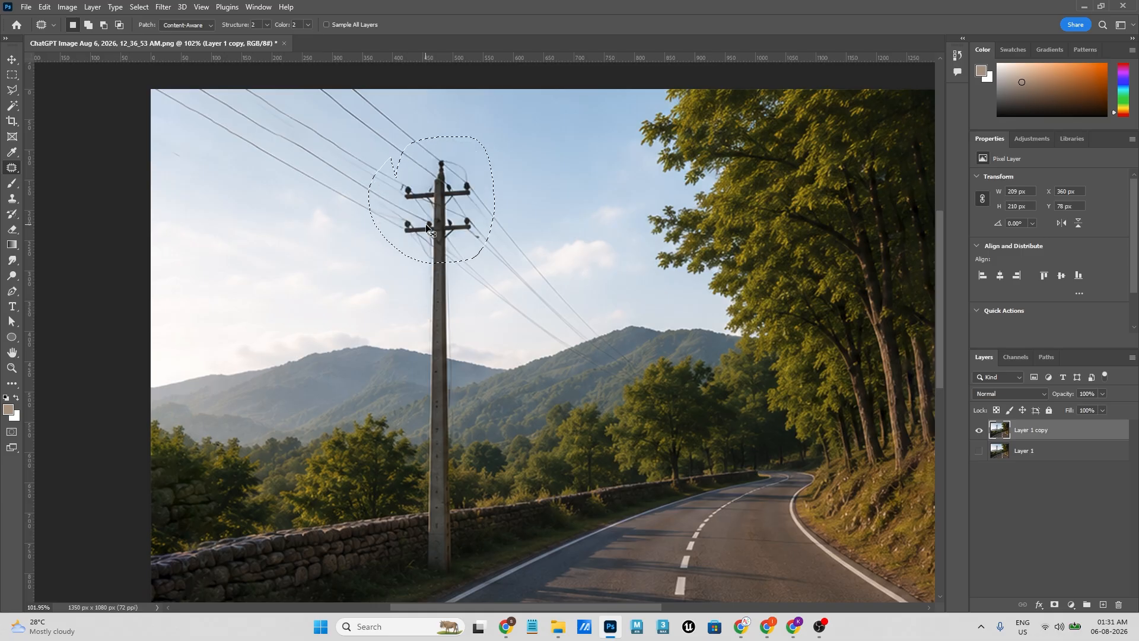
pyautogui.hotkey('ctrl', 'd')
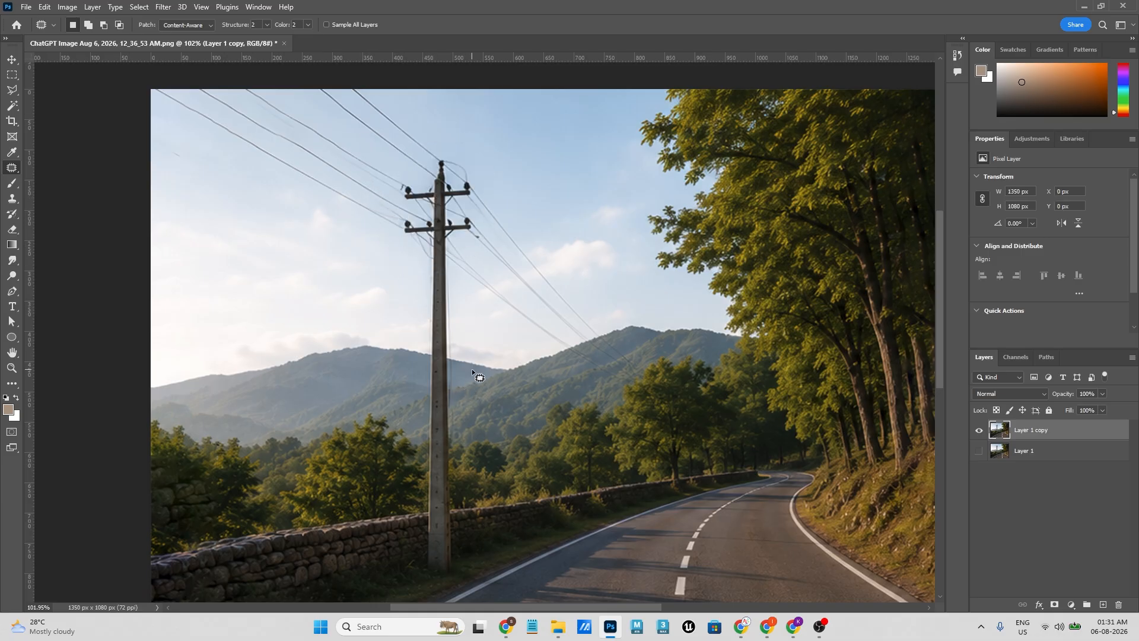
# Step: Outline the pole's shaft from just below the lower crossarm to its base, about 60 by 538 px
pyautogui.scroll(-2, 476, 357)
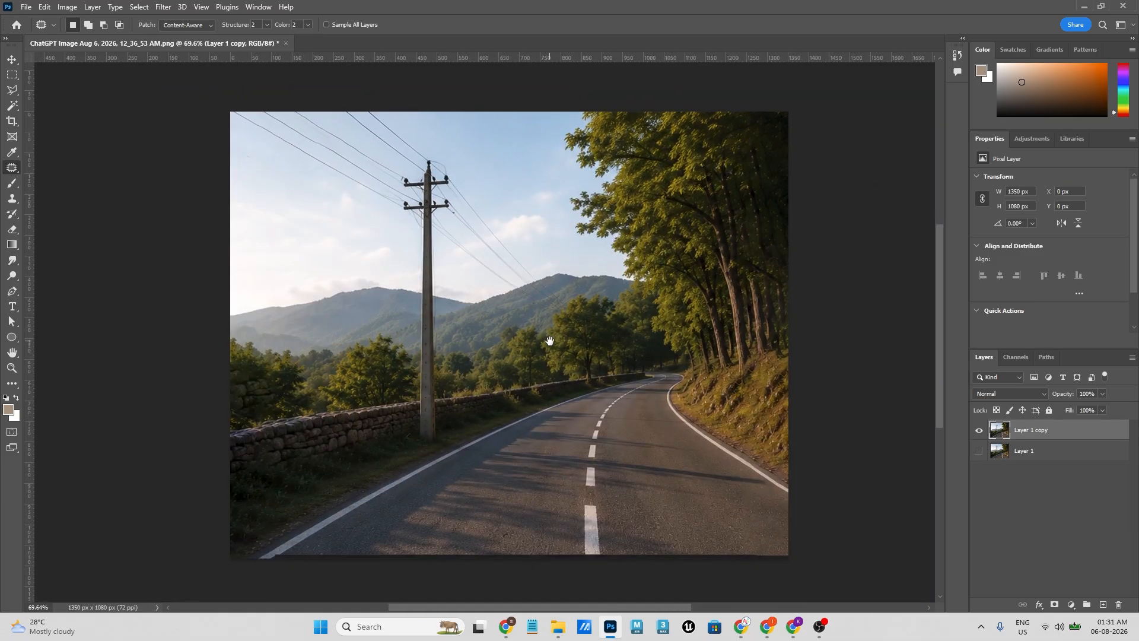
pyautogui.moveTo(550, 341); pyautogui.dragTo(545, 338)
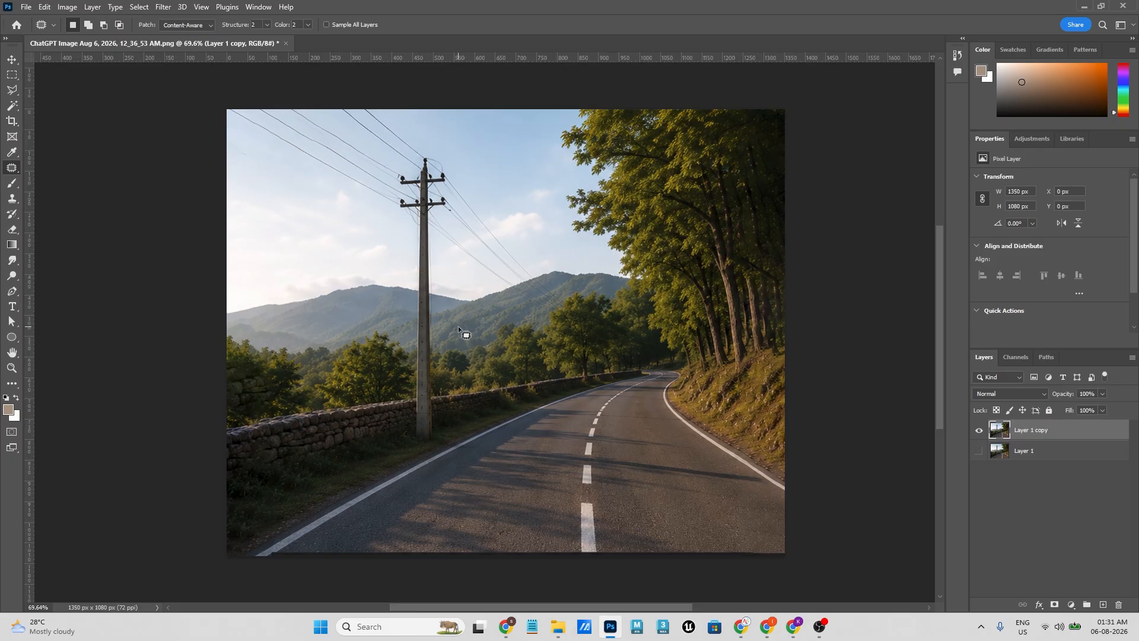
pyautogui.scroll(6, 410, 448)
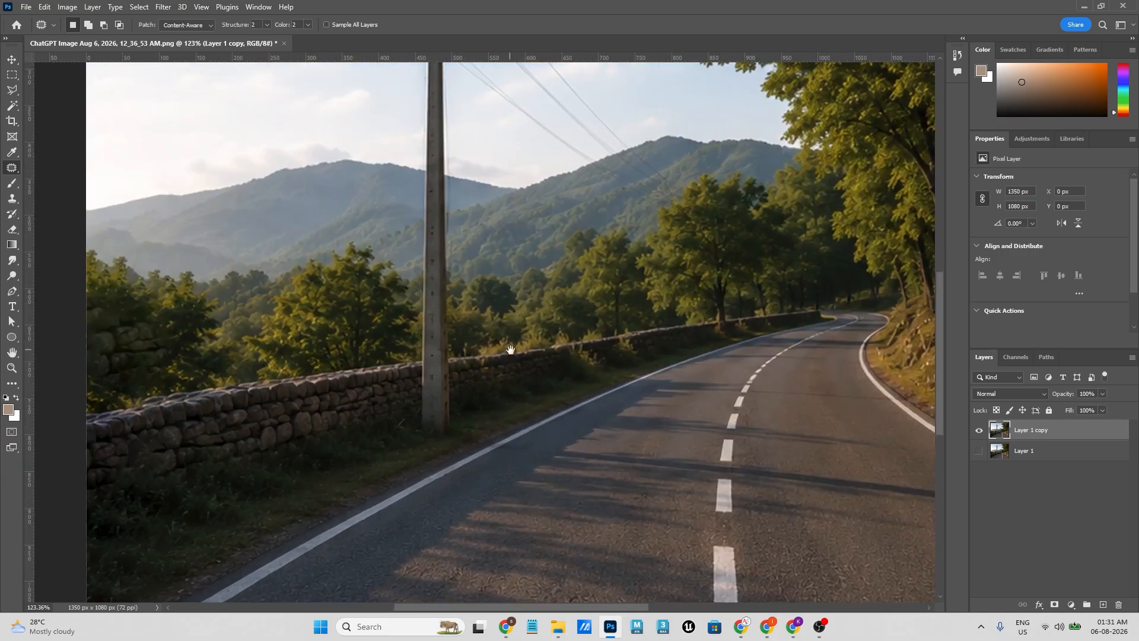
pyautogui.moveTo(509, 350); pyautogui.dragTo(522, 399)
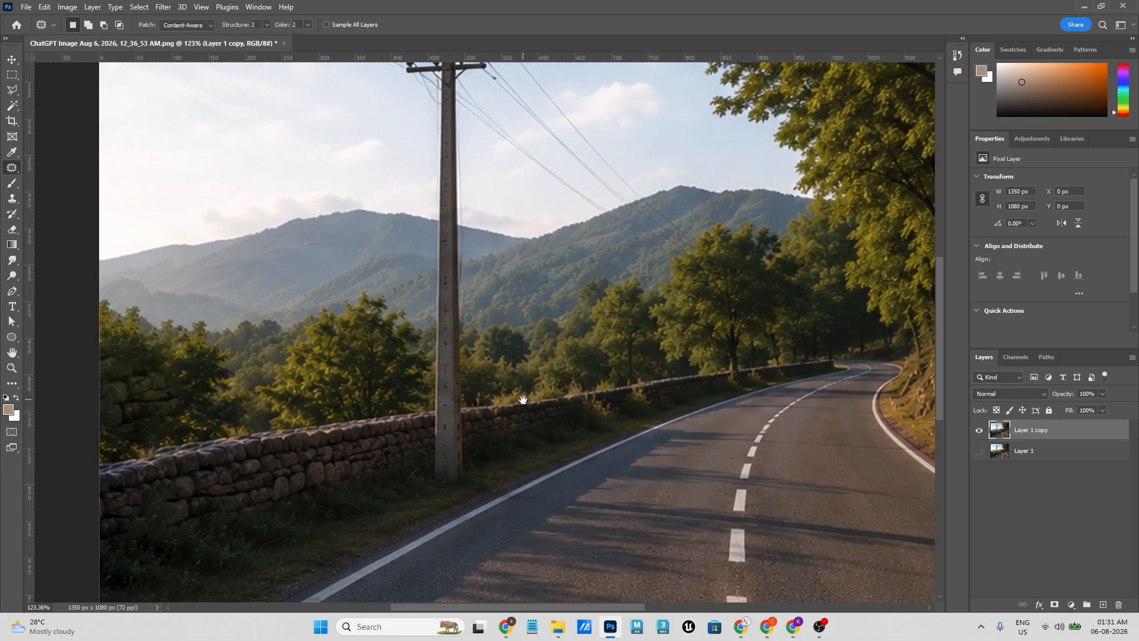
pyautogui.moveTo(435, 102)
pyautogui.mouseDown()
pyautogui.moveTo(434, 490)
pyautogui.moveTo(469, 485)
pyautogui.moveTo(468, 438)
pyautogui.mouseUp()
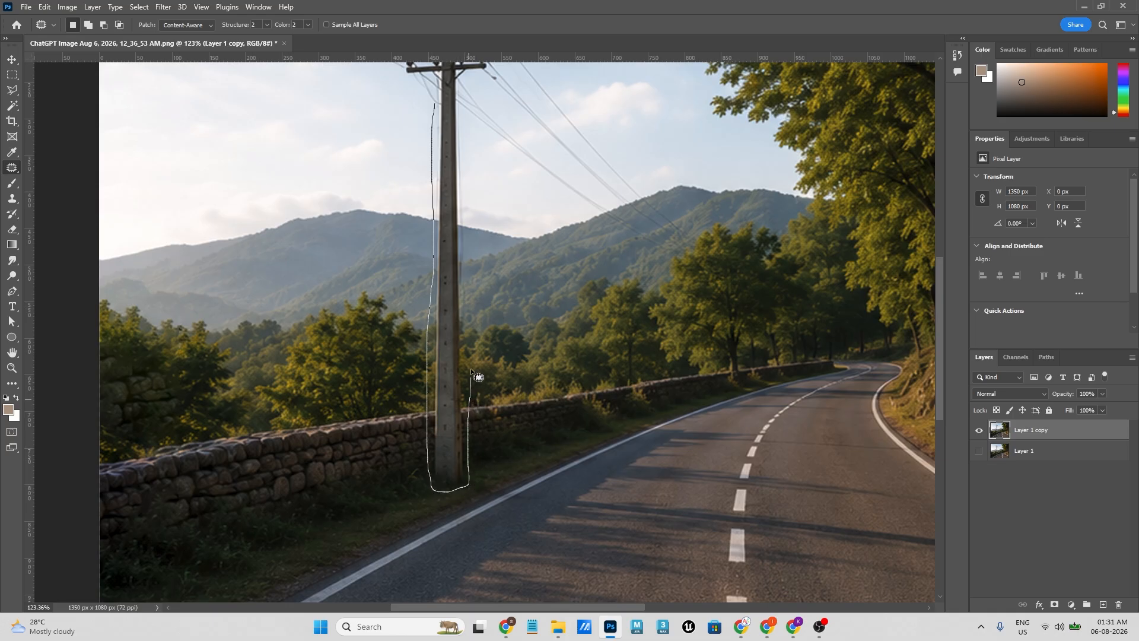
pyautogui.moveTo(472, 372); pyautogui.dragTo(471, 253)
pyautogui.moveTo(466, 155)
pyautogui.mouseDown()
pyautogui.moveTo(465, 109)
pyautogui.moveTo(440, 99)
pyautogui.mouseUp()
# Step: Patch the outlined shaft from the scenery just to its right and deselect
pyautogui.moveTo(451, 381); pyautogui.dragTo(507, 375)
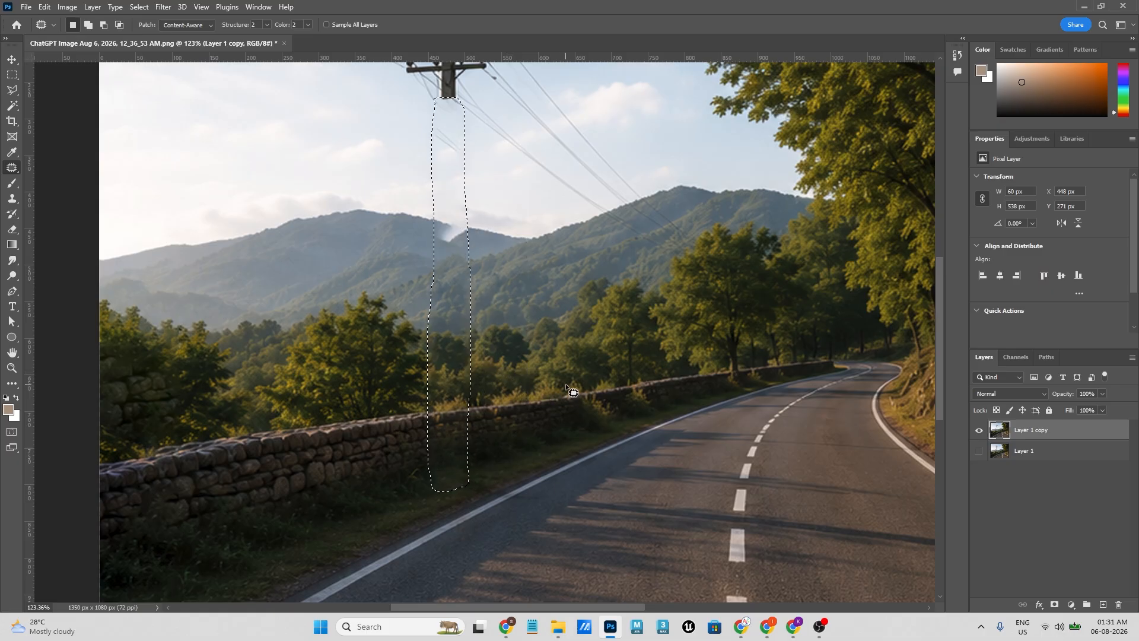
pyautogui.hotkey('ctrl', 'd')
pyautogui.scroll(-5, 546, 380)
pyautogui.scroll(6, 546, 380)
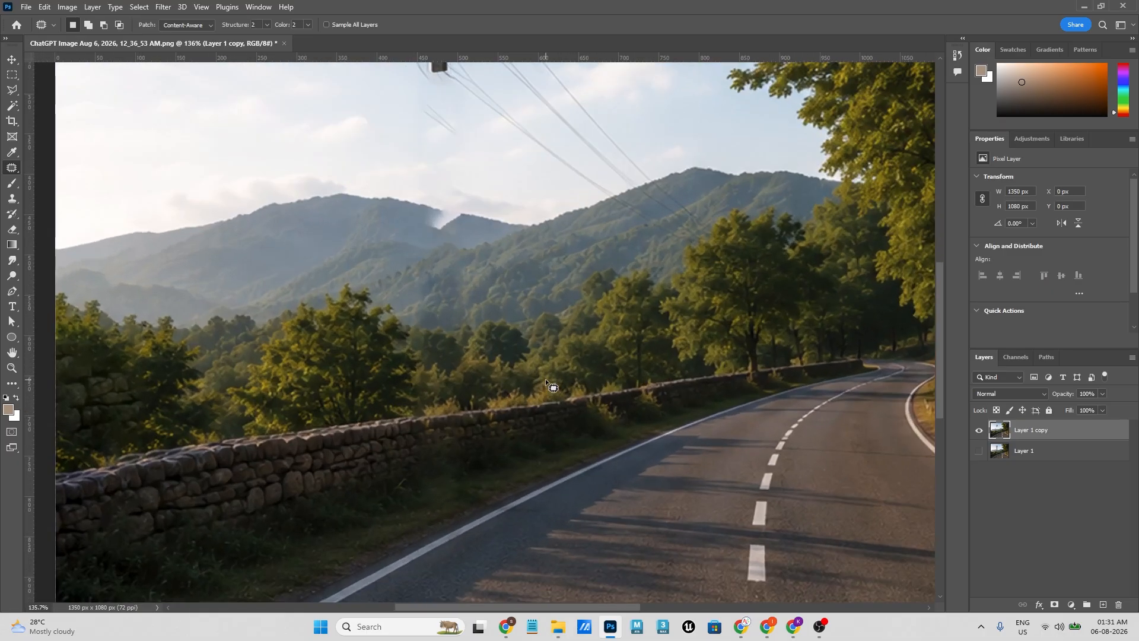
pyautogui.scroll(-1, 546, 380)
pyautogui.moveTo(566, 287); pyautogui.dragTo(543, 311)
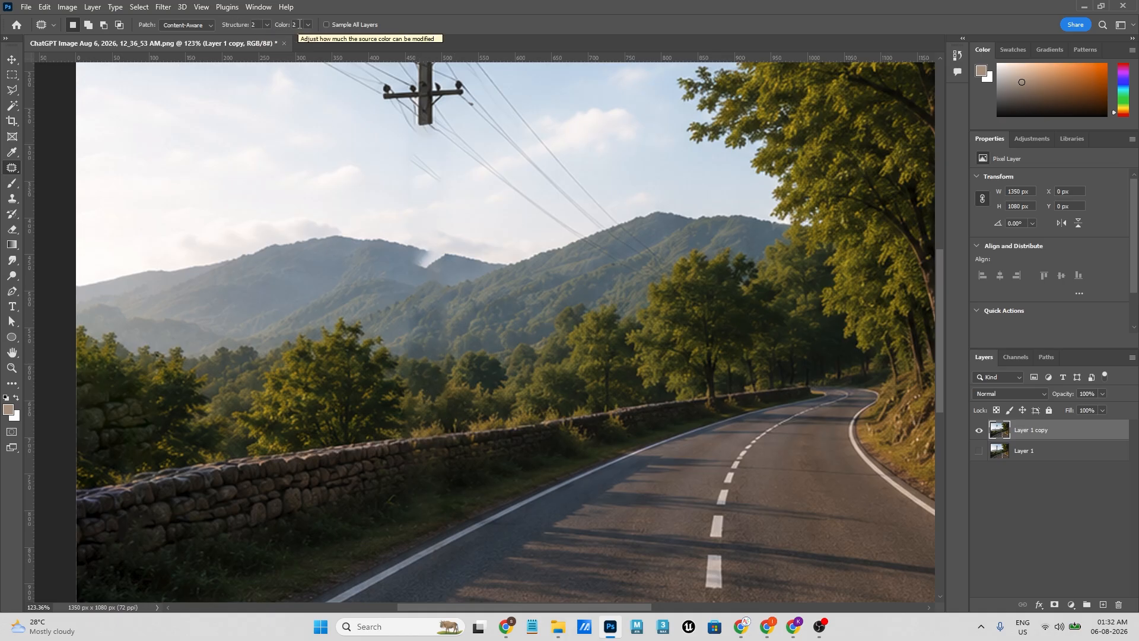
# Step: Set Structure and Color to 4, and undo back to the selection around the unpatched shaft
pyautogui.click(253, 25)
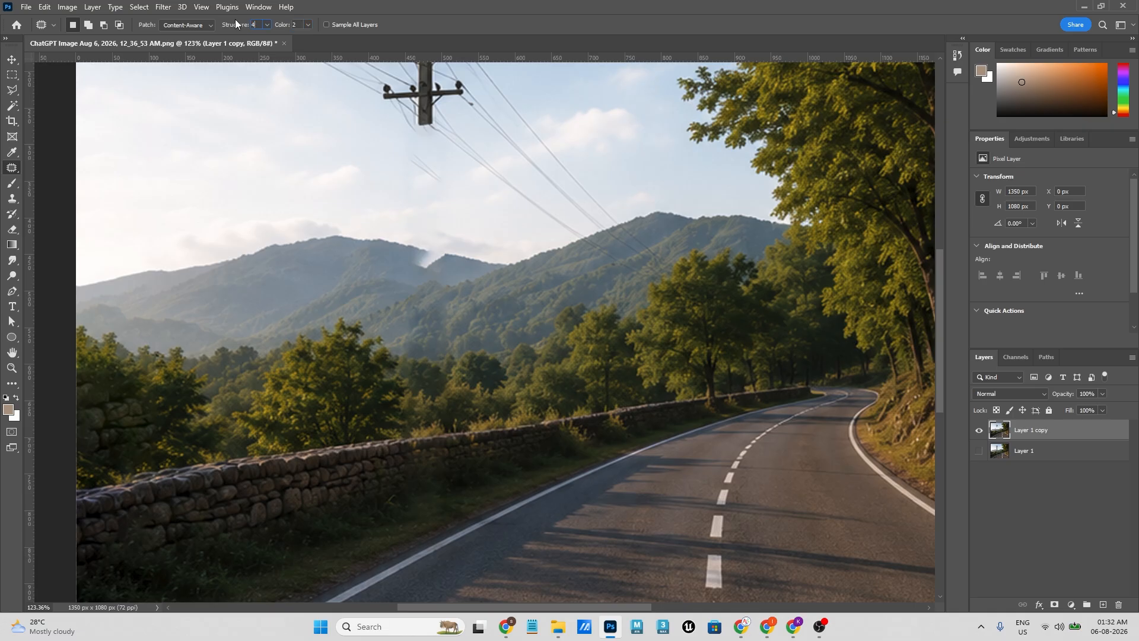
pyautogui.write('4')
pyautogui.press('Return')
pyautogui.hotkey('ctrl', 'z')
pyautogui.hotkey('ctrl', 'z')
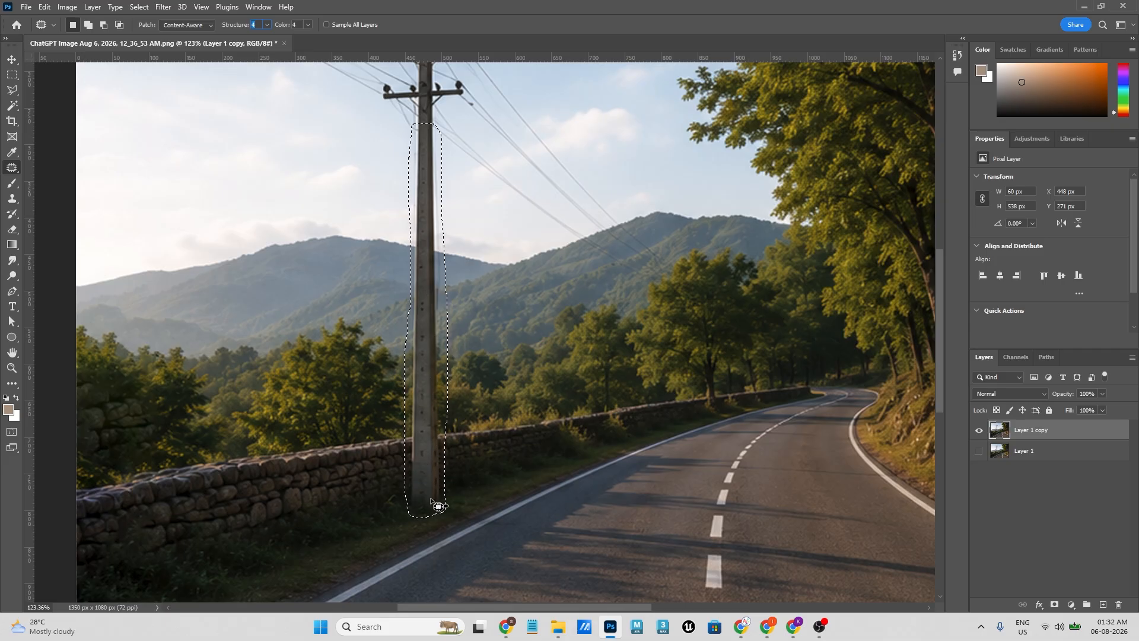
# Step: Patch the selected pole shaft again, sampling the hills and wall just to its right, and deselect
pyautogui.moveTo(437, 468); pyautogui.dragTo(487, 495)
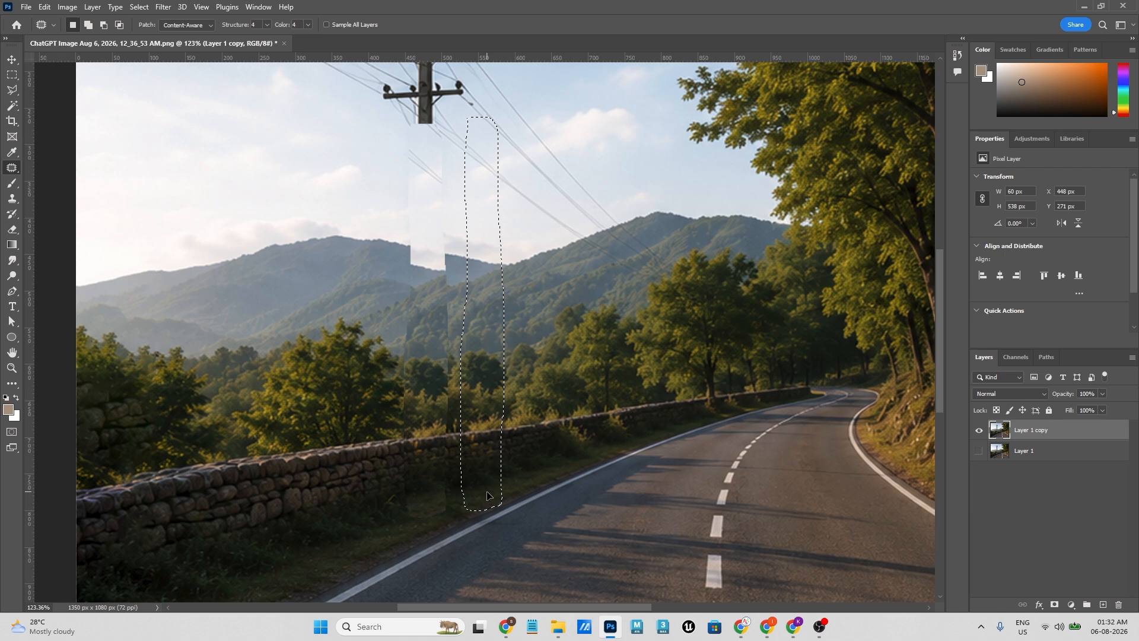
pyautogui.hotkey('ctrl', 'd')
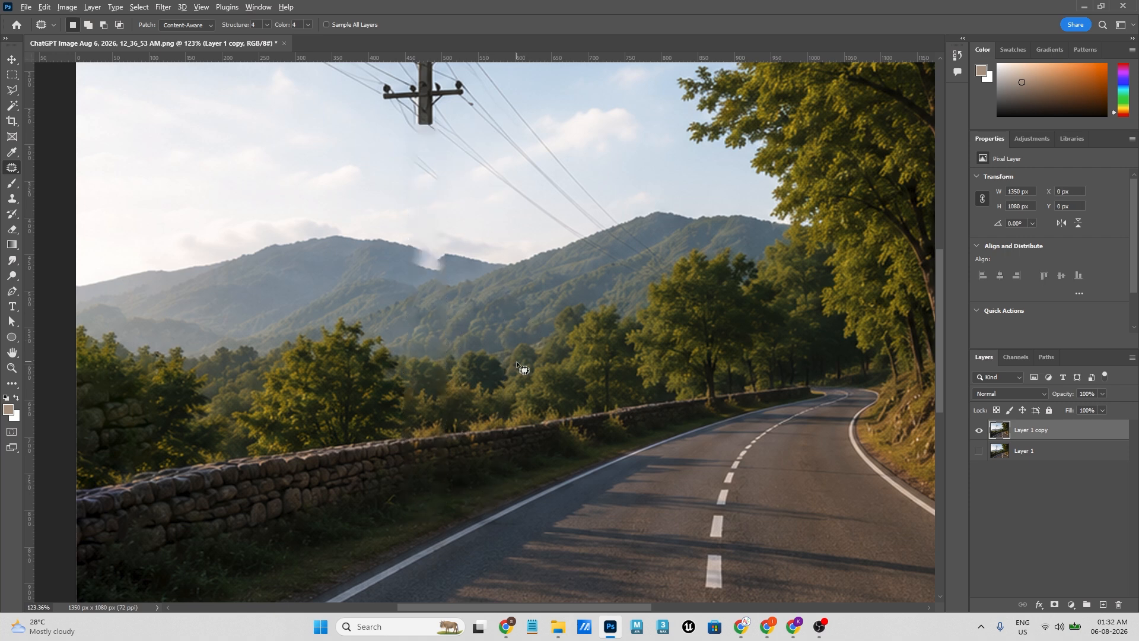
pyautogui.hotkey('ctrl', '0')
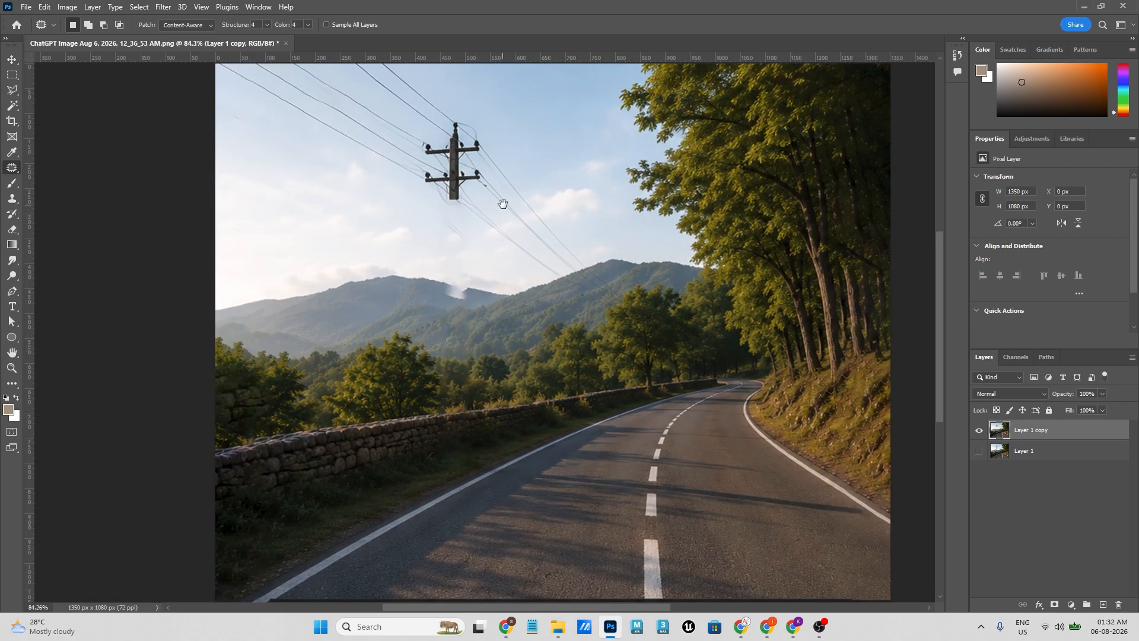
# Step: Outline the wires in the photo's upper-left corner, about 291 by 111 px, and patch them with clear sky
pyautogui.moveTo(503, 204); pyautogui.dragTo(531, 396)
pyautogui.scroll(6, 491, 407)
pyautogui.scroll(-3, 491, 407)
pyautogui.moveTo(389, 220)
pyautogui.mouseDown()
pyautogui.moveTo(450, 255)
pyautogui.moveTo(454, 272)
pyautogui.moveTo(417, 287)
pyautogui.moveTo(355, 283)
pyautogui.moveTo(249, 212)
pyautogui.moveTo(301, 186)
pyautogui.moveTo(387, 220)
pyautogui.moveTo(326, 338)
pyautogui.mouseUp()
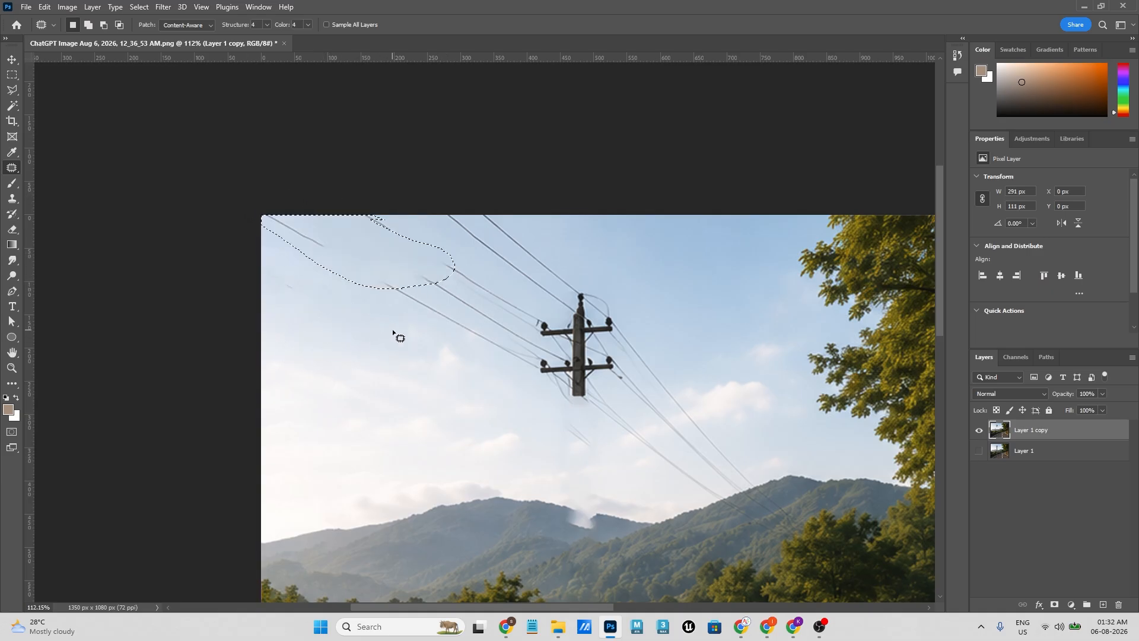
# Step: Patch away the remaining long wires between the photo's left edge and the crossarms with clear sky in several passes
pyautogui.moveTo(267, 224)
pyautogui.mouseDown()
pyautogui.moveTo(337, 241)
pyautogui.moveTo(316, 258)
pyautogui.moveTo(258, 221)
pyautogui.moveTo(273, 294)
pyautogui.mouseUp()
pyautogui.moveTo(336, 205)
pyautogui.mouseDown()
pyautogui.moveTo(365, 250)
pyautogui.moveTo(317, 272)
pyautogui.moveTo(234, 221)
pyautogui.moveTo(286, 215)
pyautogui.moveTo(293, 248)
pyautogui.moveTo(255, 249)
pyautogui.moveTo(272, 298)
pyautogui.mouseUp()
pyautogui.click(310, 297)
pyautogui.moveTo(408, 349); pyautogui.dragTo(397, 340)
pyautogui.moveTo(251, 224)
pyautogui.mouseDown()
pyautogui.moveTo(327, 179)
pyautogui.moveTo(252, 226)
pyautogui.mouseUp()
pyautogui.moveTo(305, 228); pyautogui.dragTo(303, 323)
pyautogui.moveTo(374, 320); pyautogui.dragTo(260, 253)
pyautogui.moveTo(242, 186)
pyautogui.mouseDown()
pyautogui.moveTo(306, 187)
pyautogui.moveTo(238, 196)
pyautogui.mouseUp()
pyautogui.moveTo(326, 240); pyautogui.dragTo(255, 301)
pyautogui.click(384, 292)
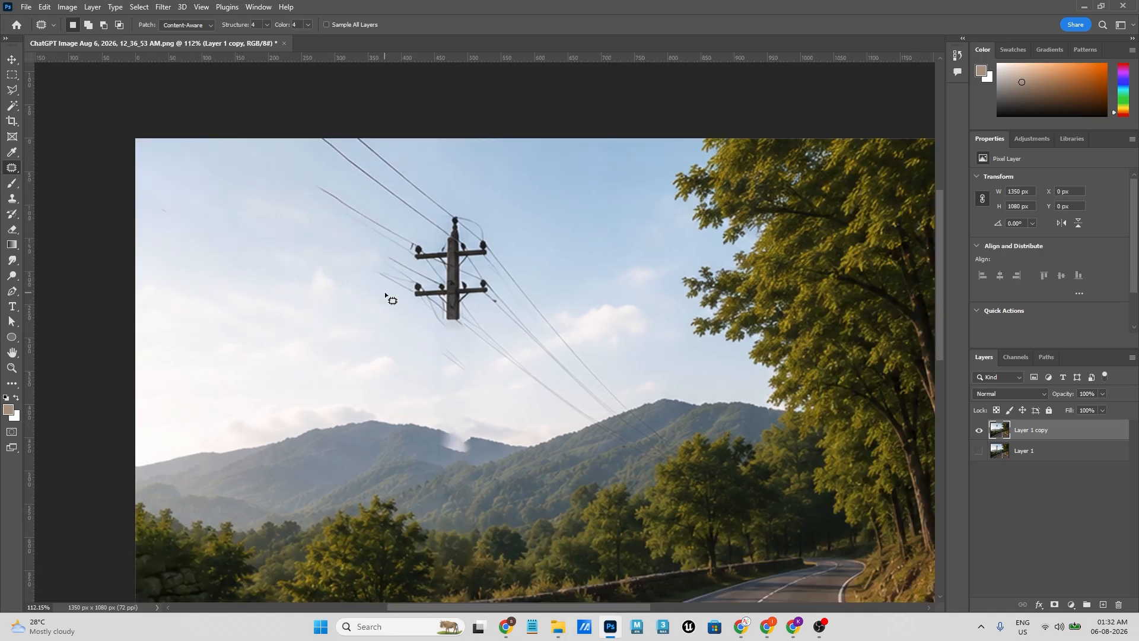
# Step: Remove the pole's crossarms with two sky patches, outlining the lower part at about 197 by 123 px
pyautogui.moveTo(390, 234); pyautogui.dragTo(387, 245)
pyautogui.moveTo(456, 265); pyautogui.dragTo(300, 260)
pyautogui.moveTo(529, 255)
pyautogui.mouseDown()
pyautogui.moveTo(472, 255)
pyautogui.moveTo(530, 256)
pyautogui.mouseUp()
pyautogui.moveTo(491, 298); pyautogui.dragTo(590, 215)
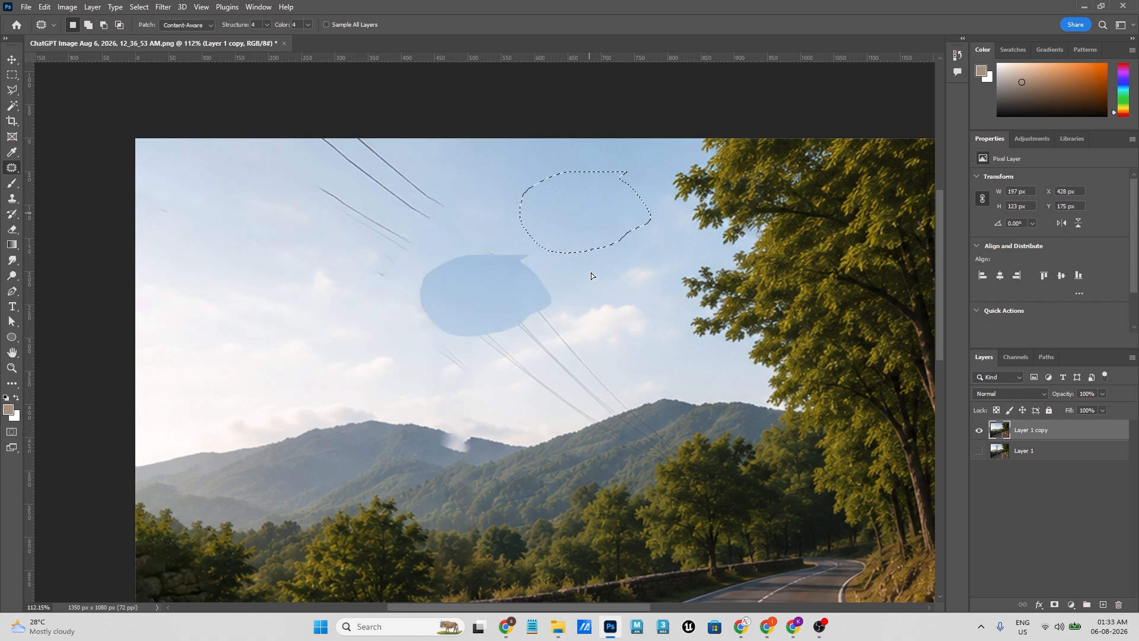
pyautogui.click(580, 289)
# Step: Outline the wires running from the crossarms down toward the right-hand hill, about 174 by 155 px, and patch them with nearby sky
pyautogui.moveTo(490, 313); pyautogui.dragTo(552, 374)
pyautogui.moveTo(542, 343); pyautogui.dragTo(585, 331)
pyautogui.click(584, 331)
pyautogui.moveTo(584, 357)
pyautogui.mouseDown()
pyautogui.moveTo(635, 393)
pyautogui.moveTo(573, 385)
pyautogui.mouseUp()
pyautogui.moveTo(612, 388); pyautogui.dragTo(641, 365)
pyautogui.click(641, 367)
pyautogui.moveTo(575, 394)
pyautogui.mouseDown()
pyautogui.moveTo(492, 358)
pyautogui.moveTo(579, 392)
pyautogui.mouseUp()
pyautogui.moveTo(535, 380); pyautogui.dragTo(563, 375)
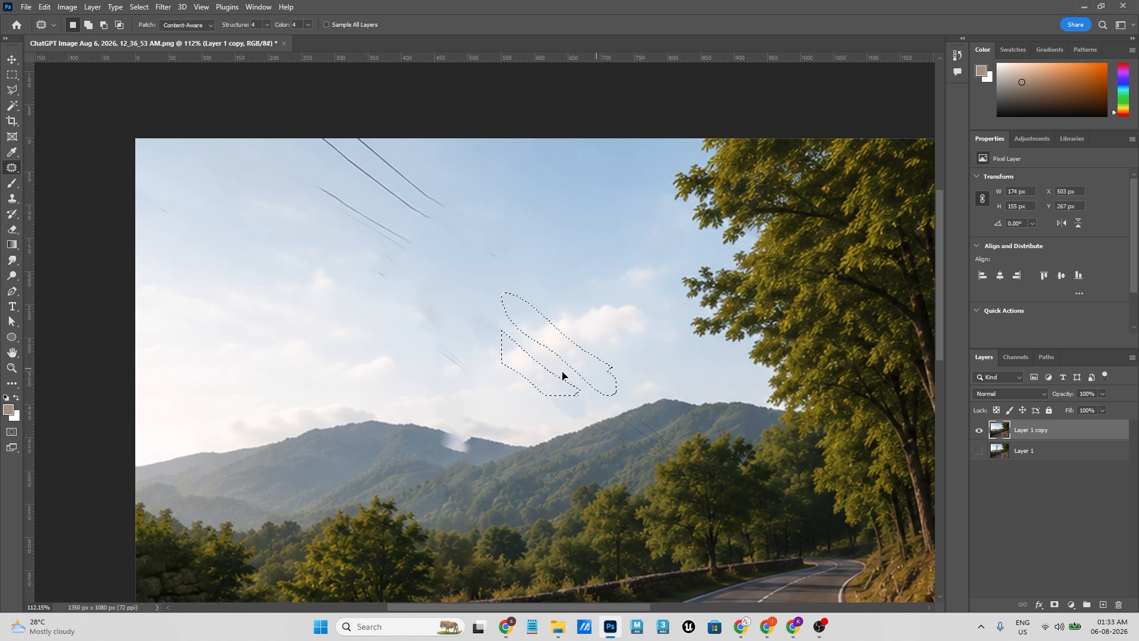
# Step: Patch away the remaining wire segments in the open sky above the hills with nearby clear sky in several passes
pyautogui.moveTo(471, 342); pyautogui.dragTo(472, 356)
pyautogui.moveTo(440, 362); pyautogui.dragTo(405, 358)
pyautogui.moveTo(422, 251)
pyautogui.mouseDown()
pyautogui.moveTo(428, 242)
pyautogui.moveTo(362, 255)
pyautogui.mouseUp()
pyautogui.moveTo(438, 240); pyautogui.dragTo(478, 215)
pyautogui.moveTo(404, 217); pyautogui.dragTo(515, 206)
pyautogui.click(515, 207)
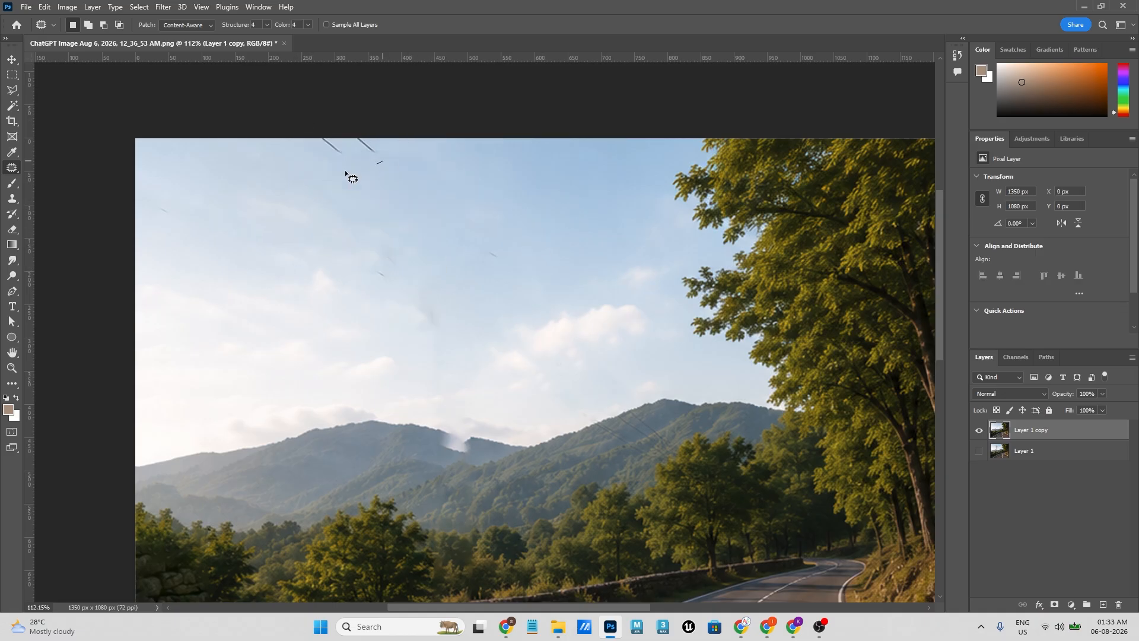
# Step: Patch the short wire stubs near the photo's upper edge with adjacent clear sky
pyautogui.moveTo(348, 176); pyautogui.dragTo(303, 156)
pyautogui.moveTo(339, 155)
pyautogui.mouseDown()
pyautogui.moveTo(336, 216)
pyautogui.moveTo(292, 136)
pyautogui.mouseUp()
pyautogui.moveTo(338, 177); pyautogui.dragTo(341, 178)
pyautogui.moveTo(329, 193); pyautogui.dragTo(302, 231)
# Step: Repair the bright smudge breaking the ridge line between the two hills by patching it with neighbouring ridge areas
pyautogui.moveTo(510, 339); pyautogui.dragTo(434, 259)
pyautogui.scroll(5, 525, 297)
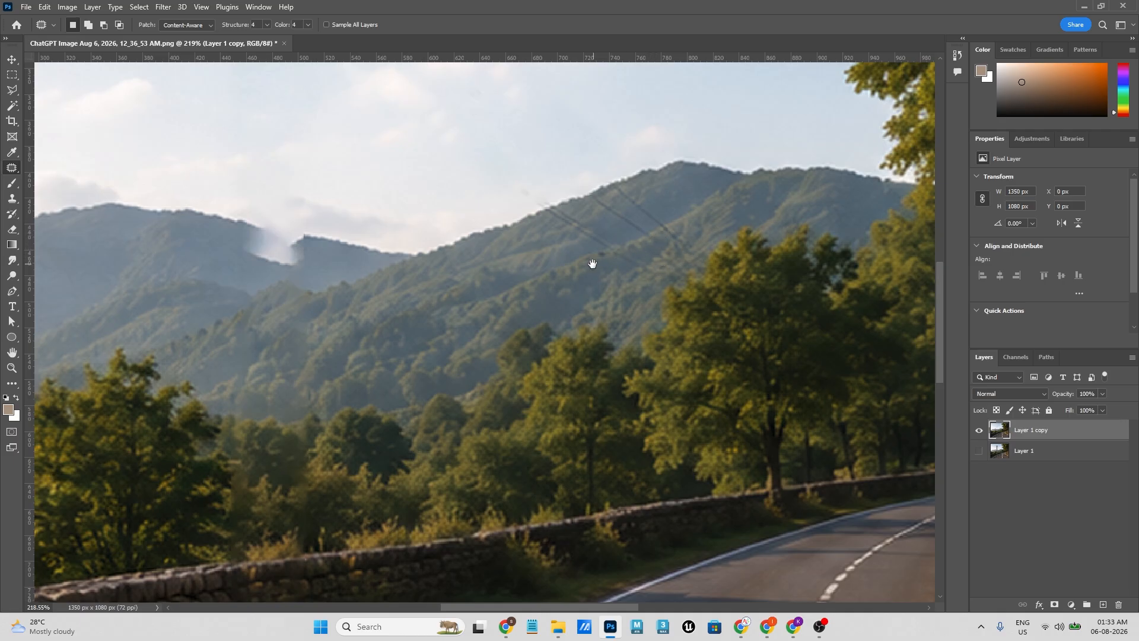
pyautogui.moveTo(593, 264); pyautogui.dragTo(697, 265)
pyautogui.moveTo(415, 270); pyautogui.dragTo(542, 243)
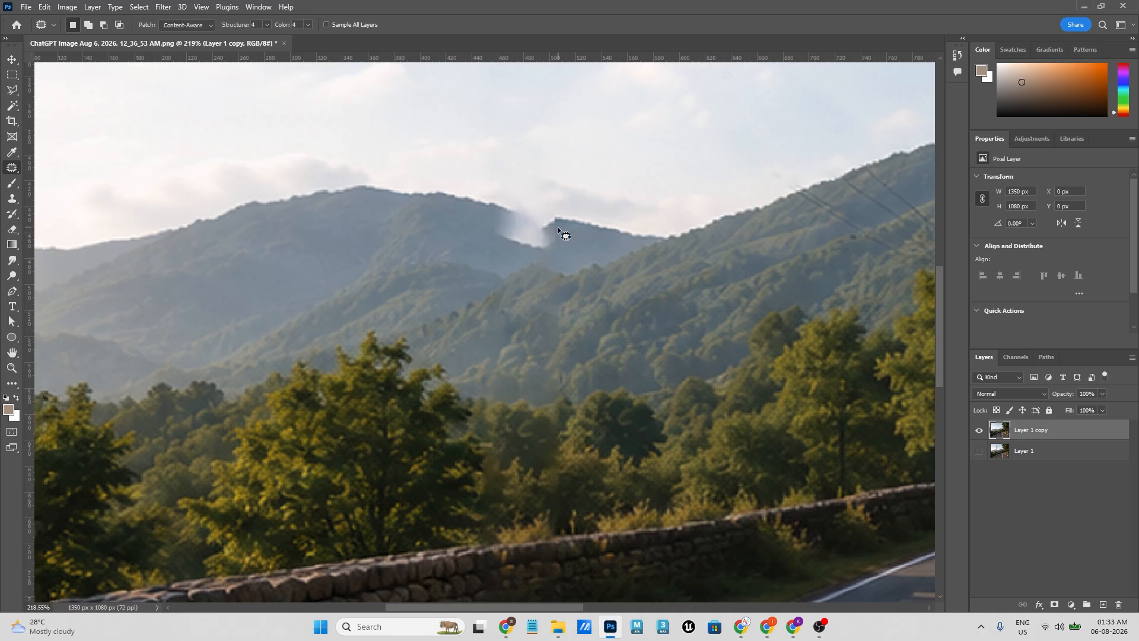
pyautogui.scroll(-1, 559, 228)
pyautogui.scroll(3, 560, 232)
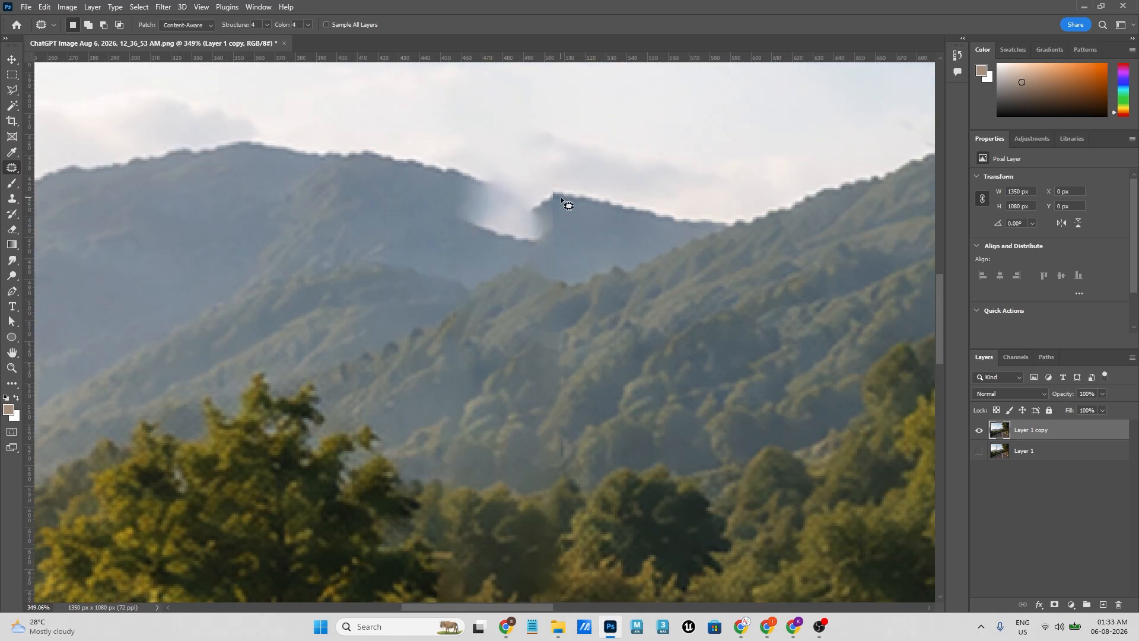
pyautogui.moveTo(515, 180)
pyautogui.mouseDown()
pyautogui.moveTo(557, 194)
pyautogui.moveTo(514, 181)
pyautogui.mouseUp()
pyautogui.moveTo(532, 219); pyautogui.dragTo(609, 231)
pyautogui.moveTo(448, 169)
pyautogui.mouseDown()
pyautogui.moveTo(485, 180)
pyautogui.moveTo(439, 169)
pyautogui.mouseUp()
pyautogui.moveTo(455, 200)
pyautogui.mouseDown()
pyautogui.moveTo(408, 174)
pyautogui.moveTo(381, 184)
pyautogui.mouseUp()
pyautogui.moveTo(453, 168)
pyautogui.mouseDown()
pyautogui.moveTo(514, 179)
pyautogui.moveTo(510, 209)
pyautogui.moveTo(611, 233)
pyautogui.mouseUp()
pyautogui.hotkey('ctrl', 'd')
# Step: Patch the wire traces crossing the right-hand hill with nearby hillside texture, outlining the last spot at about 21 by 15 px
pyautogui.moveTo(889, 236)
pyautogui.mouseDown()
pyautogui.moveTo(489, 257)
pyautogui.moveTo(420, 286)
pyautogui.mouseUp()
pyautogui.moveTo(506, 195)
pyautogui.mouseDown()
pyautogui.moveTo(496, 244)
pyautogui.moveTo(505, 191)
pyautogui.moveTo(441, 260)
pyautogui.moveTo(537, 172)
pyautogui.mouseUp()
pyautogui.hotkey('ctrl', 'd')
pyautogui.moveTo(556, 198); pyautogui.dragTo(444, 252)
pyautogui.hotkey('ctrl', 'd')
pyautogui.moveTo(604, 175)
pyautogui.mouseDown()
pyautogui.moveTo(600, 186)
pyautogui.moveTo(631, 170)
pyautogui.moveTo(618, 193)
pyautogui.moveTo(646, 212)
pyautogui.moveTo(623, 254)
pyautogui.moveTo(509, 273)
pyautogui.moveTo(611, 292)
pyautogui.moveTo(573, 270)
pyautogui.mouseUp()
pyautogui.hotkey('ctrl', 'd')
pyautogui.hotkey('ctrl', 'd')
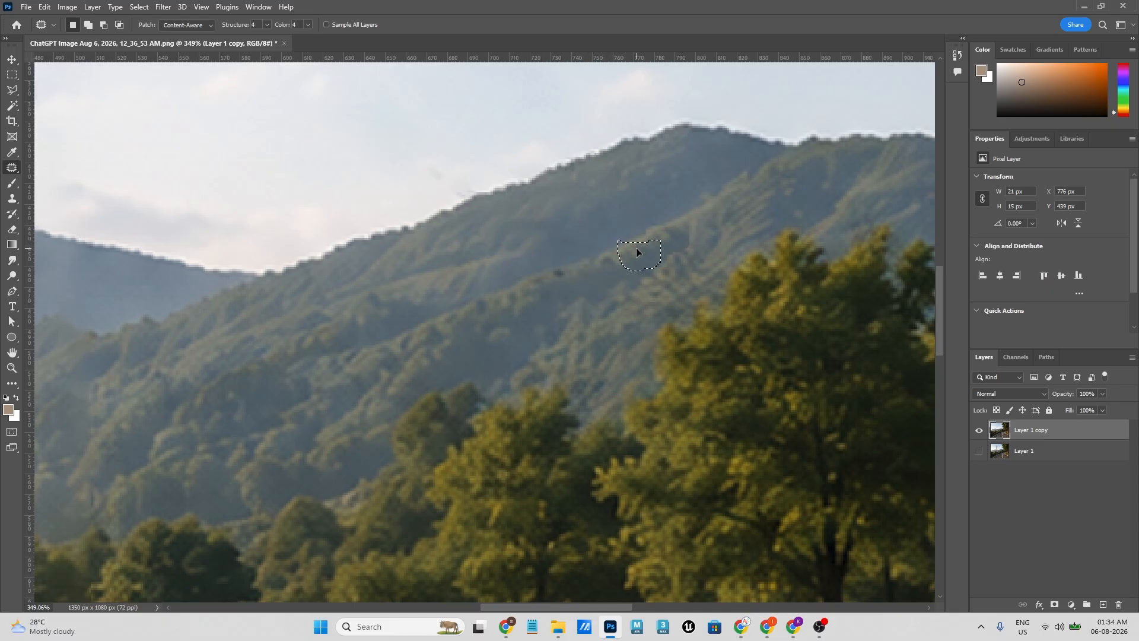
pyautogui.moveTo(637, 252); pyautogui.dragTo(641, 249)
pyautogui.hotkey('ctrl', 'd')
# Step: Compare the retouched photo with the original by toggling the visibility of Layer 1 copy above Layer 1
pyautogui.scroll(-6, 583, 248)
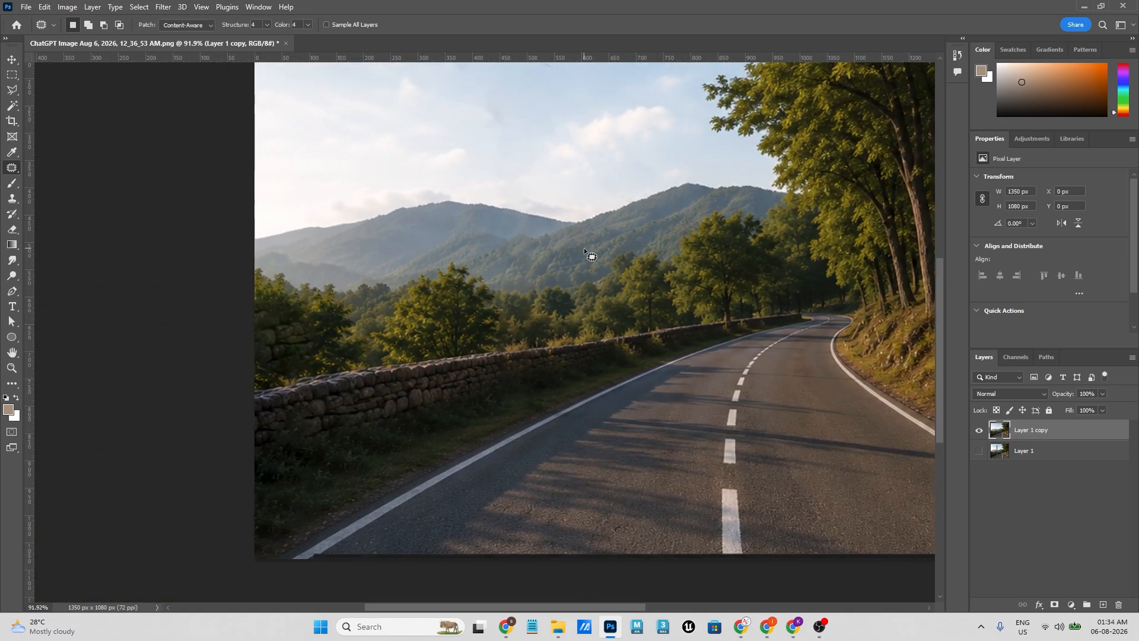
pyautogui.scroll(-5, 584, 247)
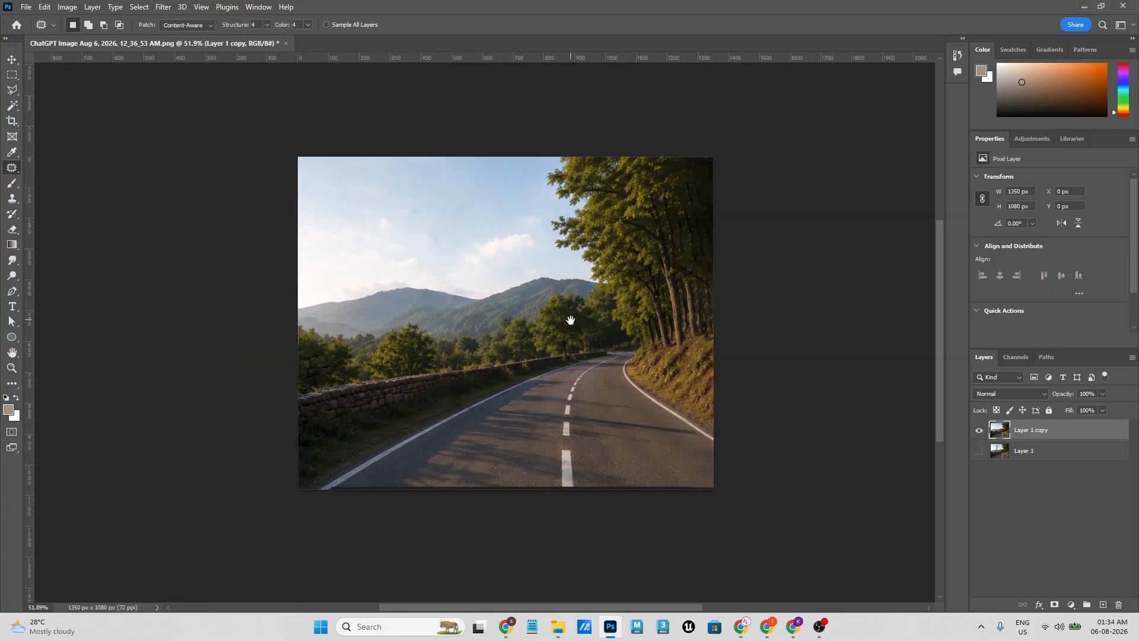
pyautogui.scroll(1, 523, 330)
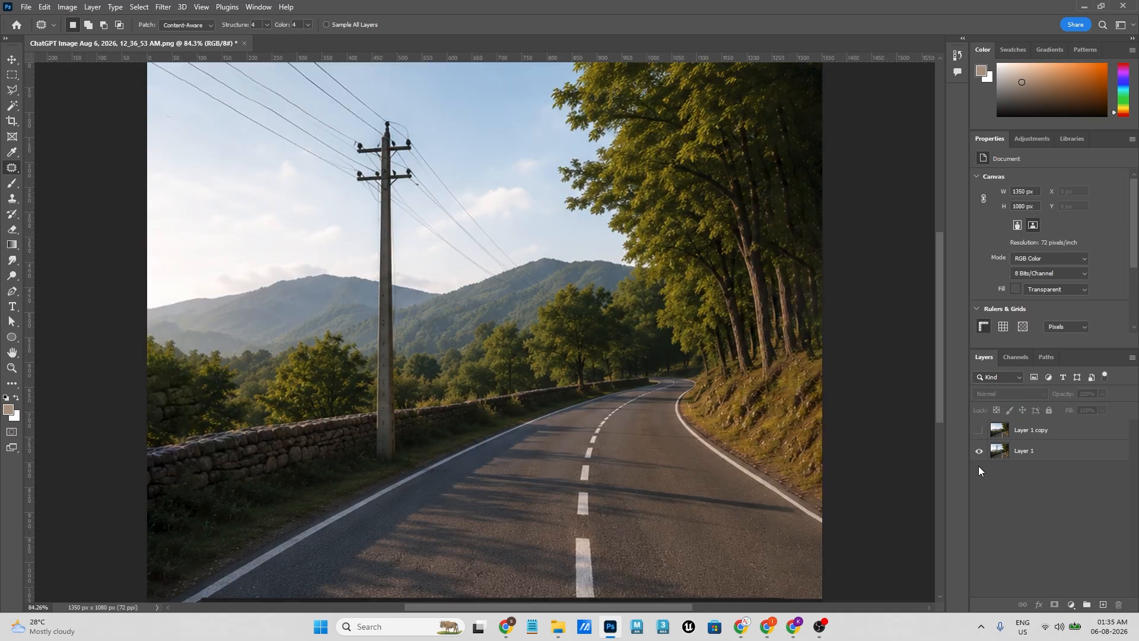
pyautogui.click(977, 432)
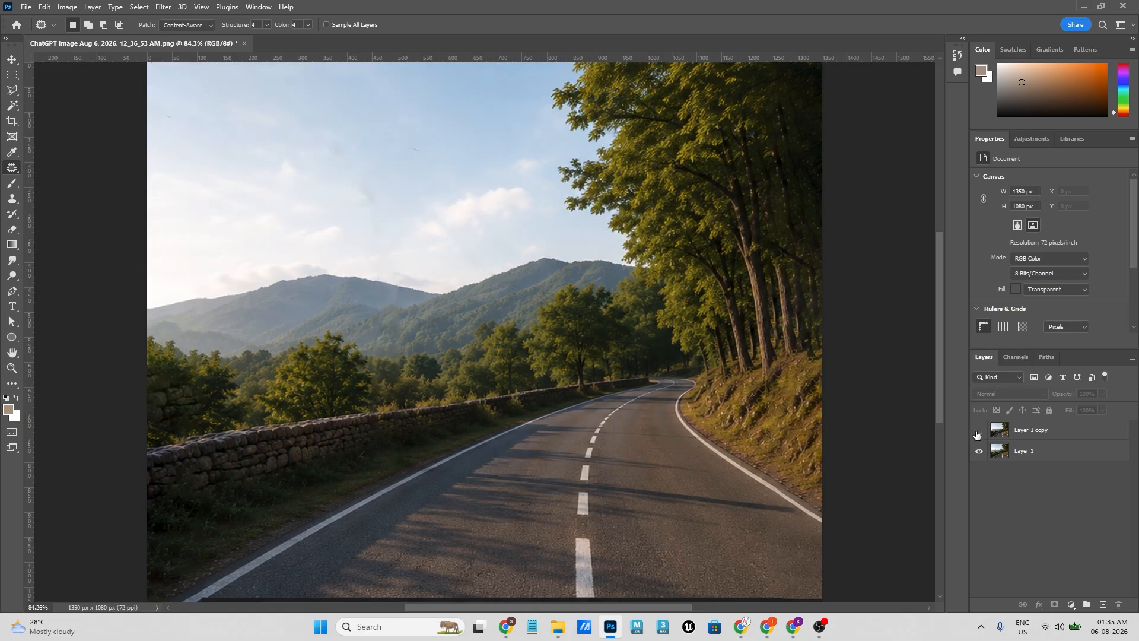
pyautogui.click(979, 431)
pyautogui.click(979, 431)
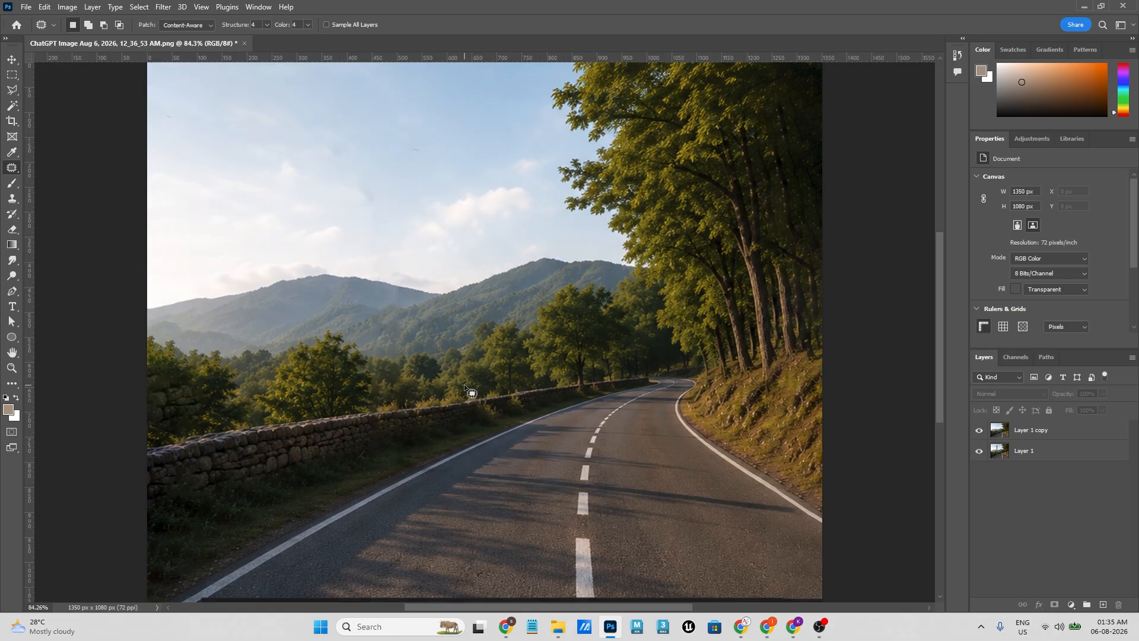